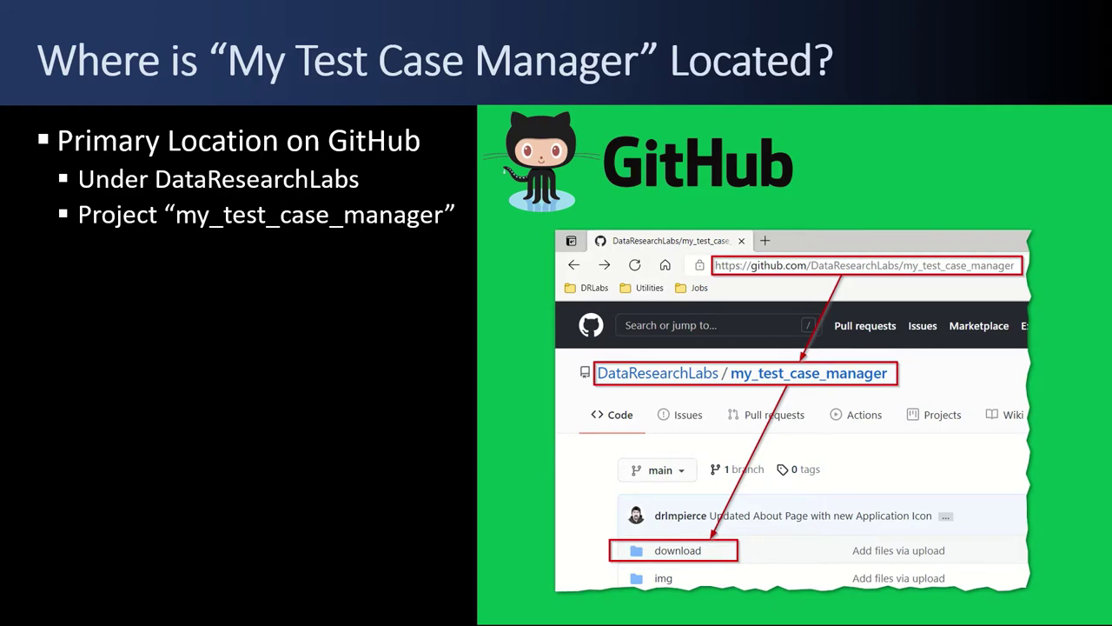
pyautogui.press('Right')
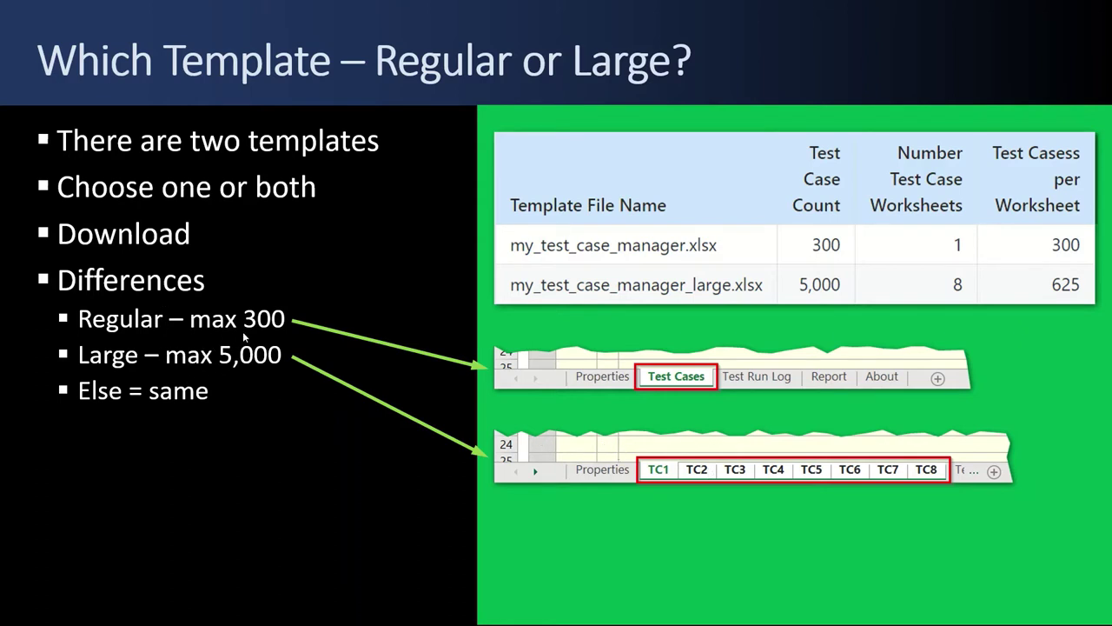
pyautogui.press('Right')
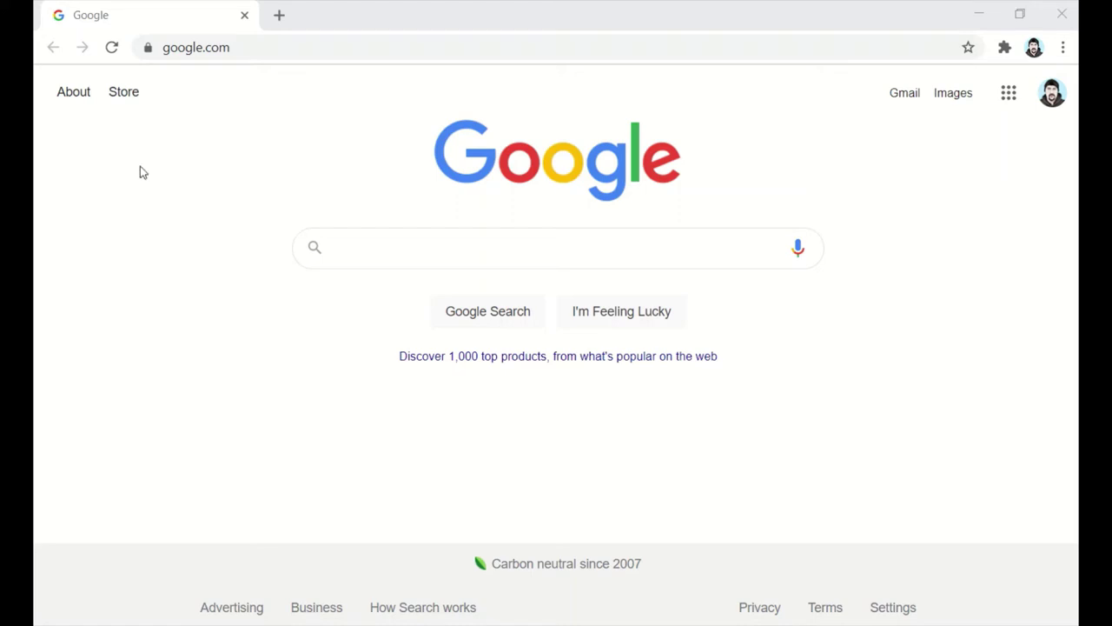
# Step: Load the GitHub home page at github.com
pyautogui.click(278, 47)
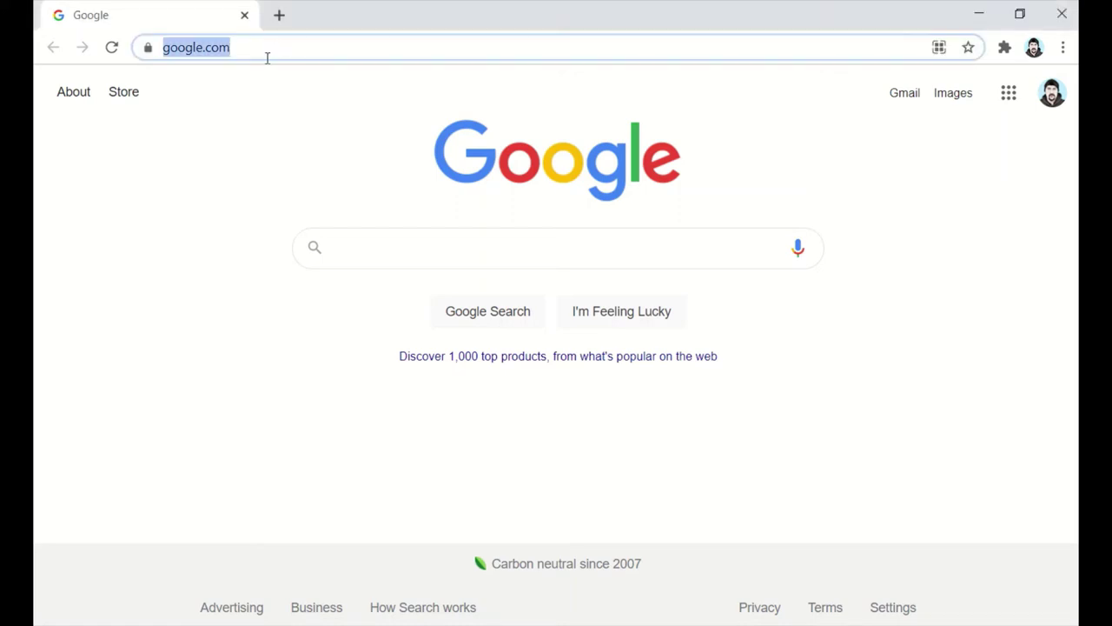
pyautogui.write('github')
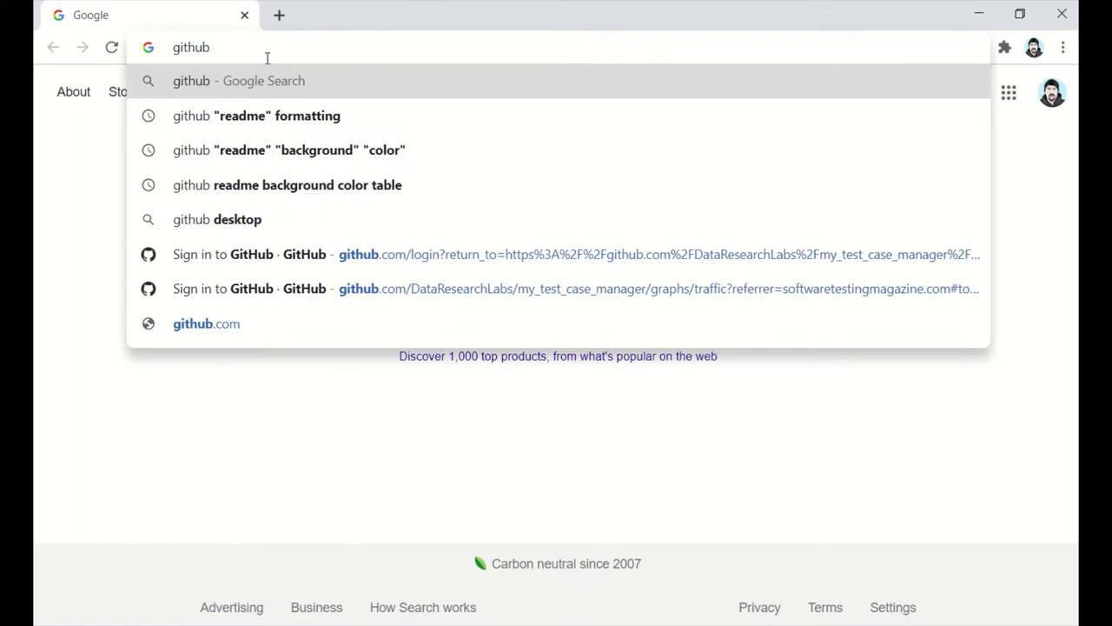
pyautogui.write('.com')
pyautogui.press('Return')
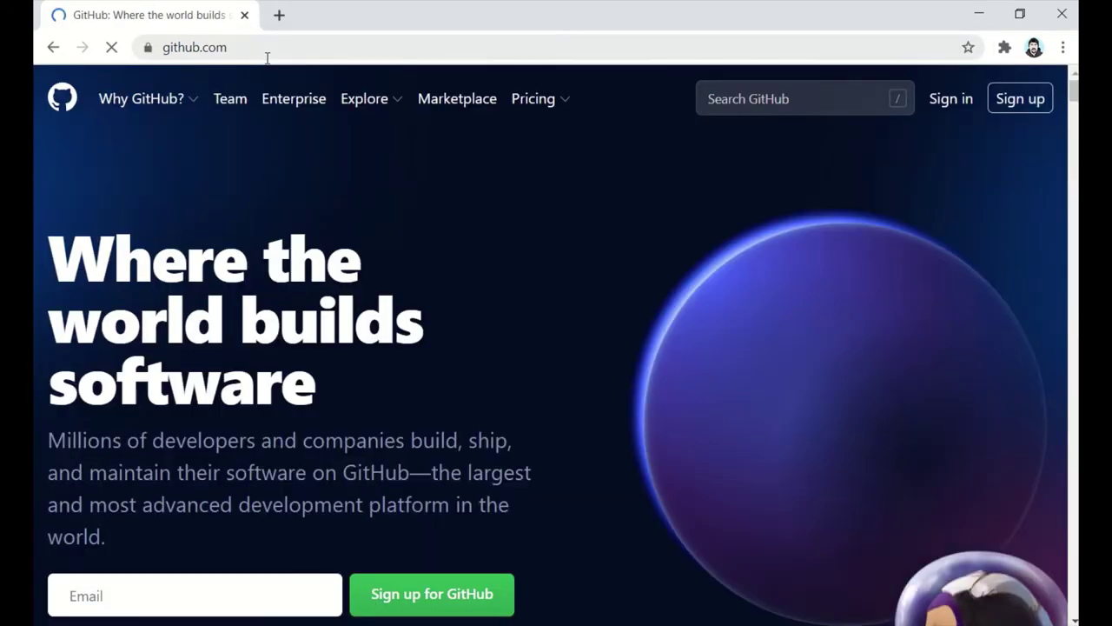
# Step: Extend the current address to github.com/dataresearchlabs and load the Data Research Labs page
pyautogui.click(271, 49)
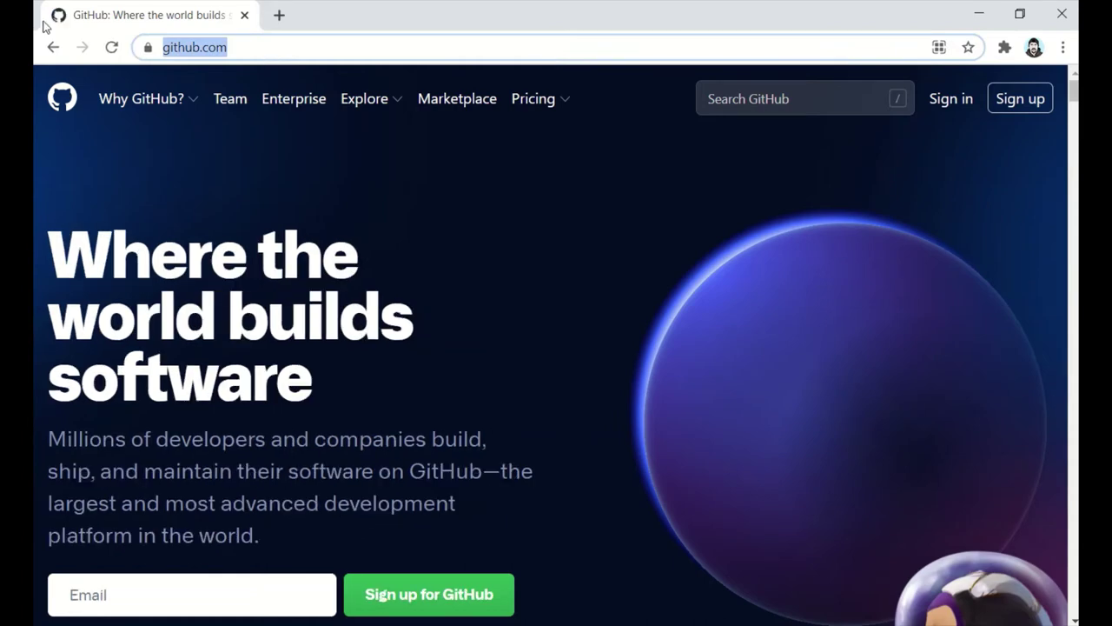
pyautogui.click(251, 47)
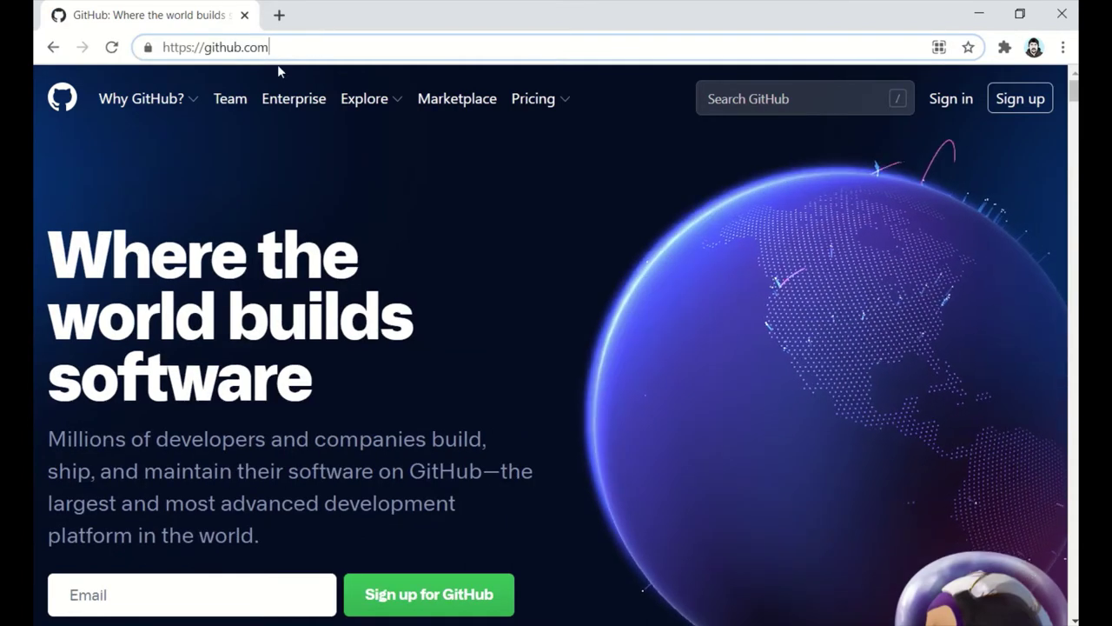
pyautogui.write('/da')
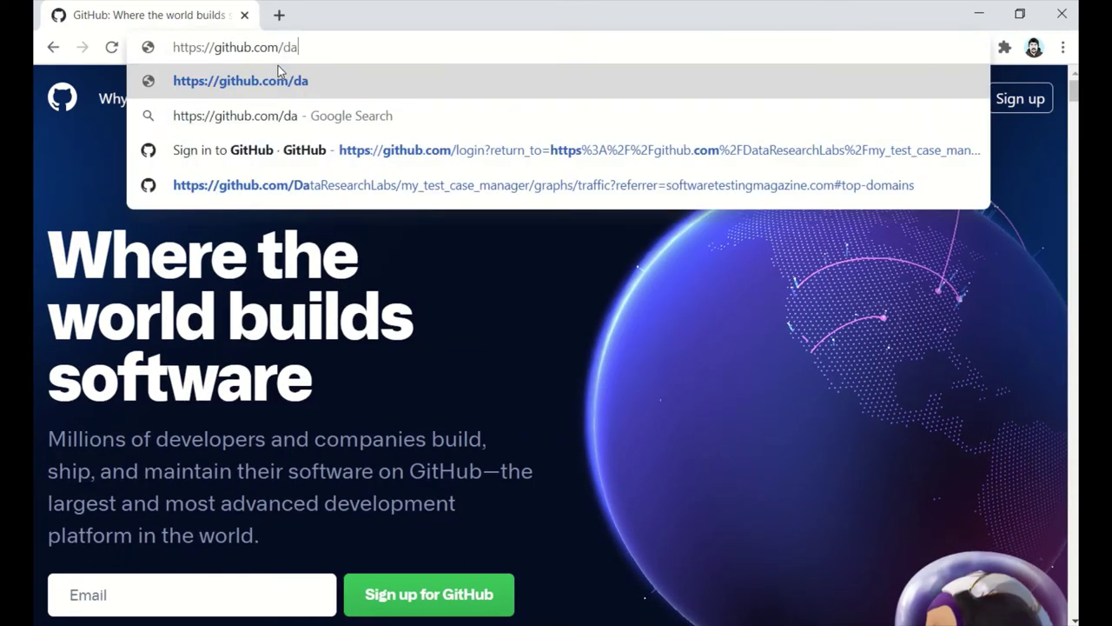
pyautogui.write('taresearchla')
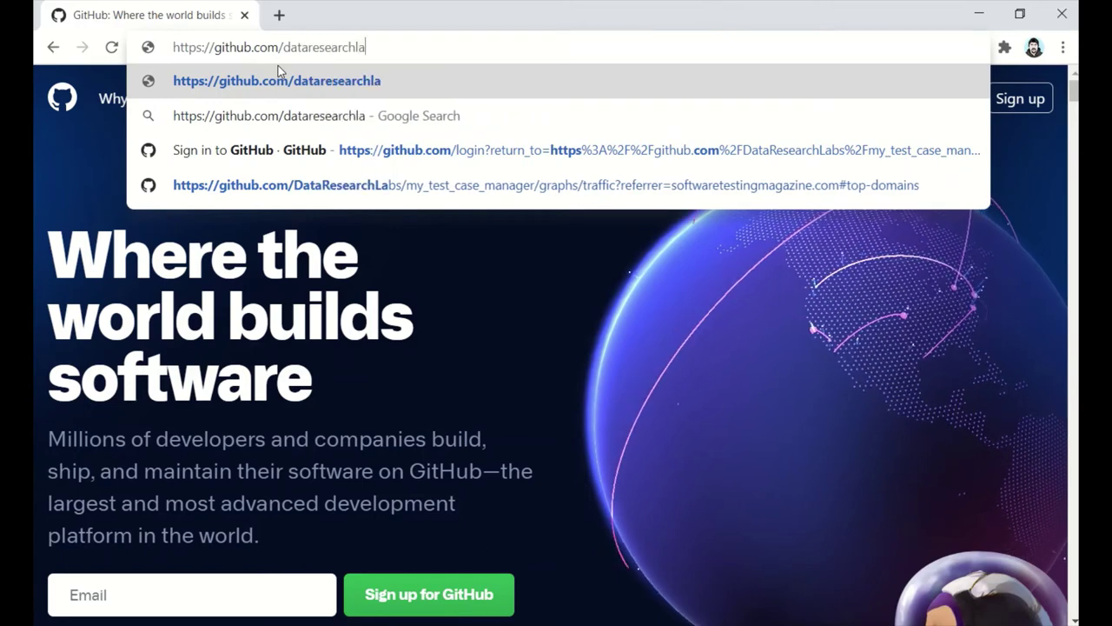
pyautogui.write('bs')
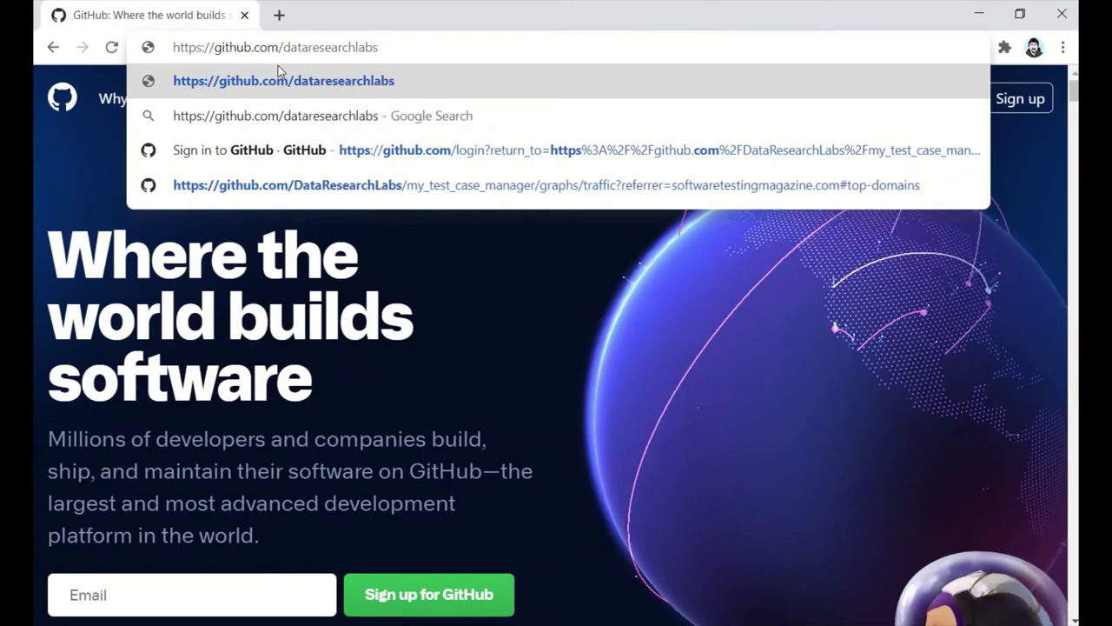
pyautogui.press('Return')
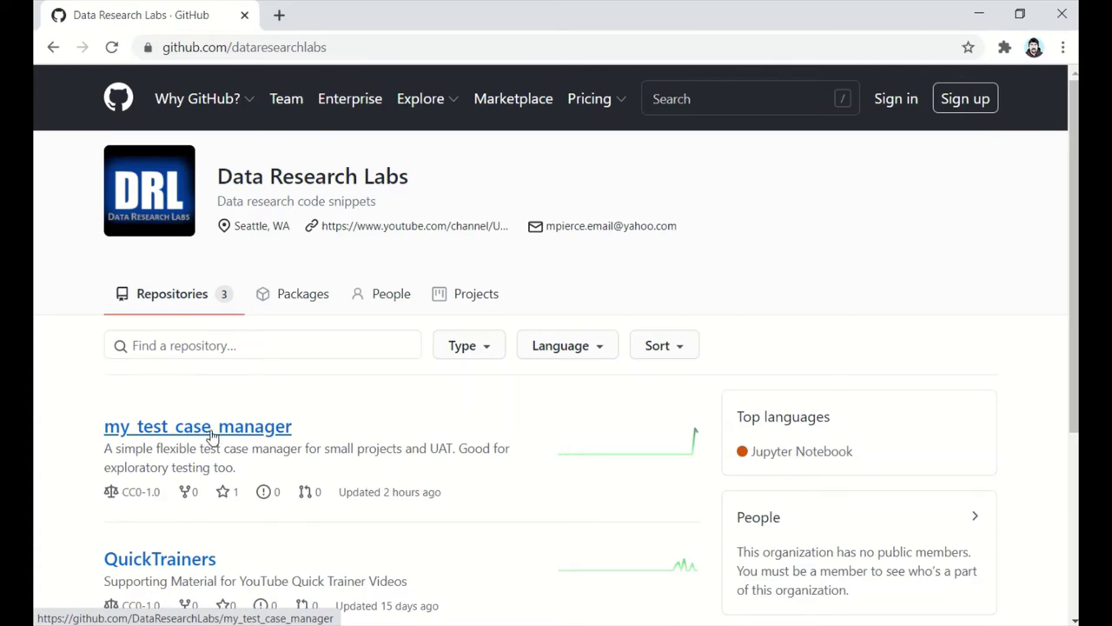
# Step: Filter the organization's repositories by "my_test" and open the my_test_case_manager repository
pyautogui.scroll(-3, 211, 438)
pyautogui.scroll(3, 195, 391)
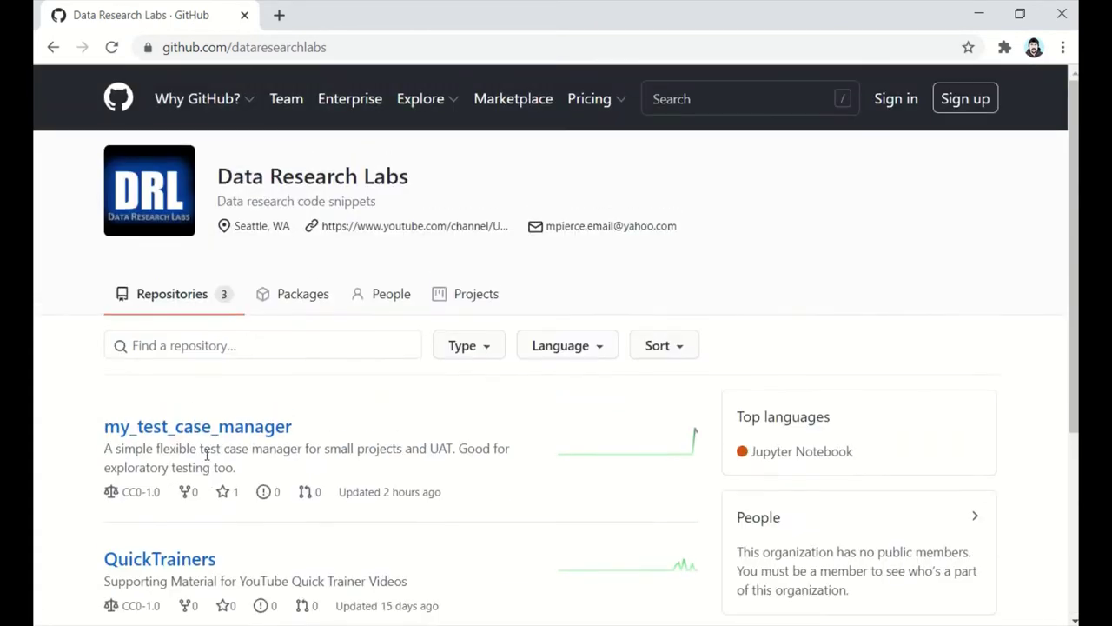
pyautogui.click(178, 345)
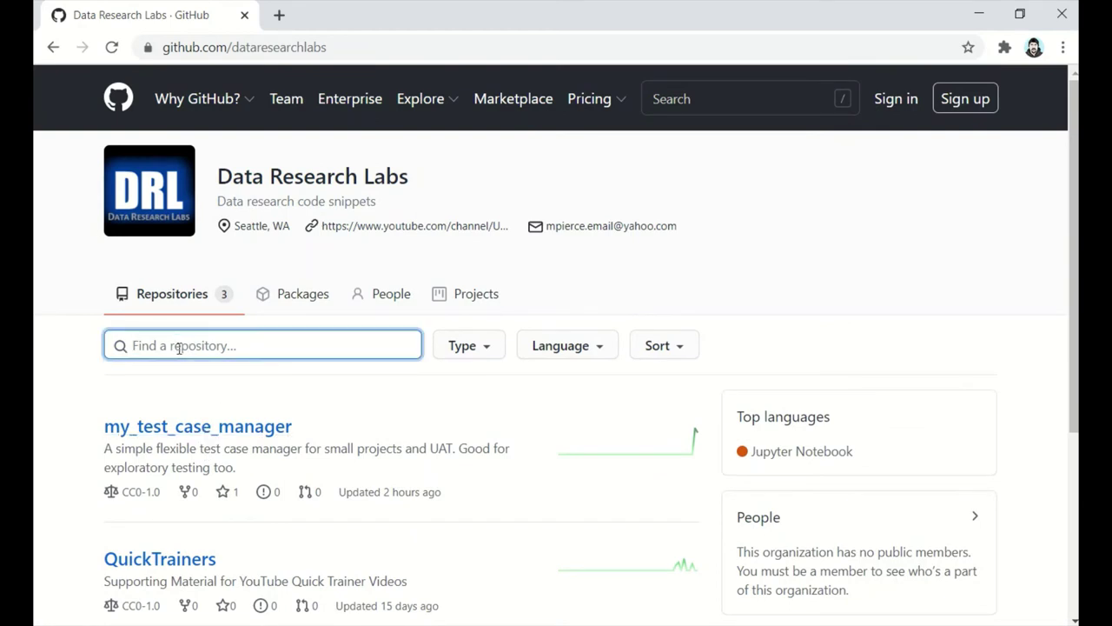
pyautogui.write('my_test')
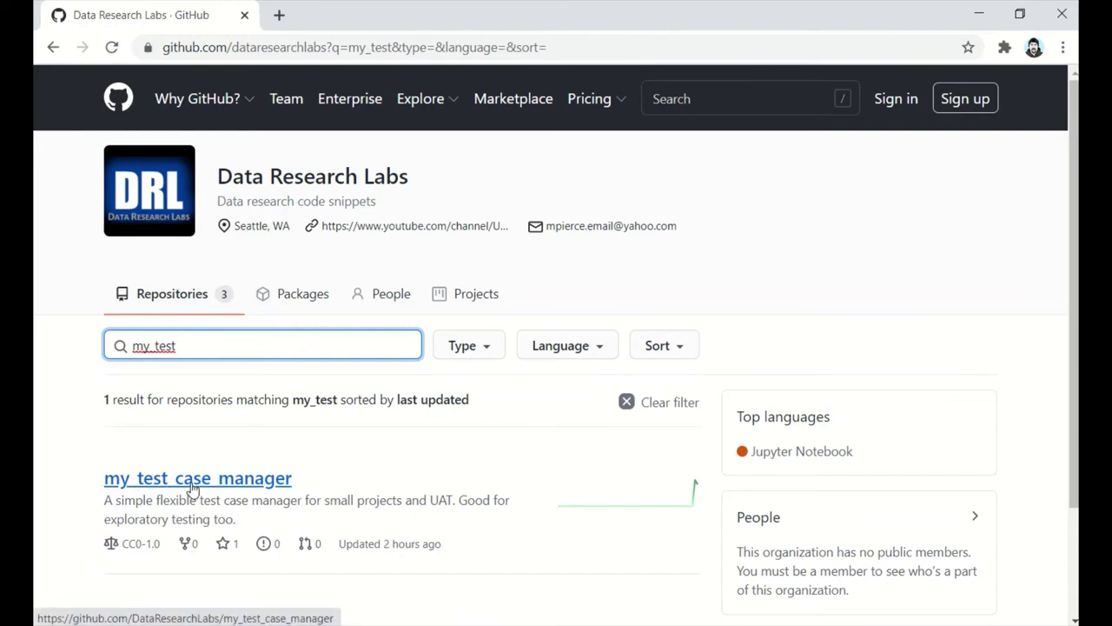
pyautogui.click(193, 480)
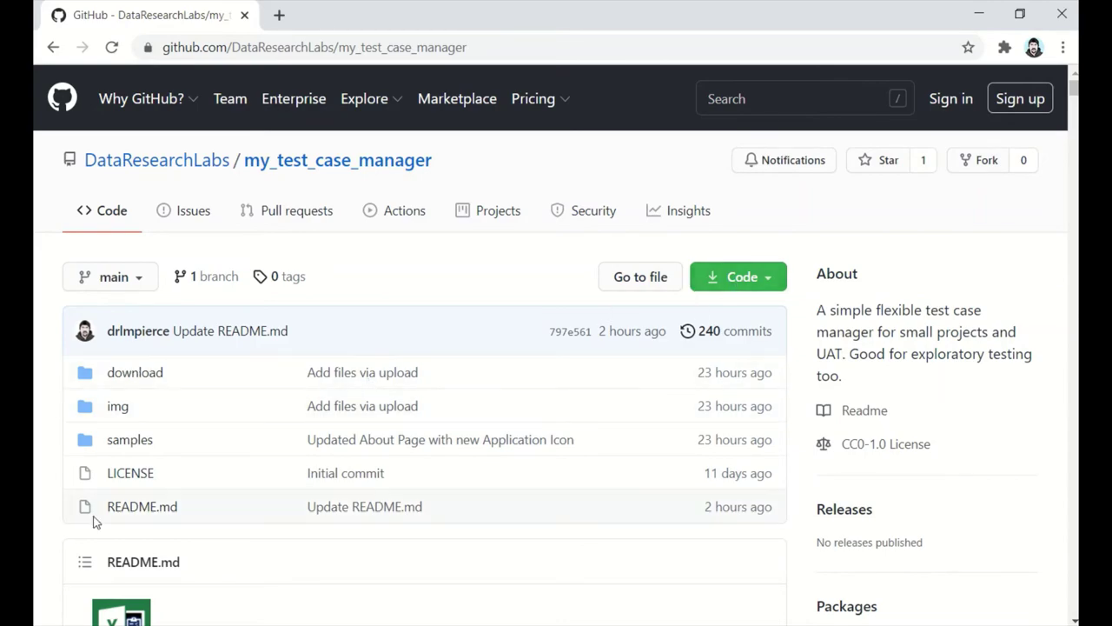
# Step: Skim the README to its download instructions, and open my_test_case_manager.xlsx from the repository's download folder
pyautogui.scroll(-8, 174, 519)
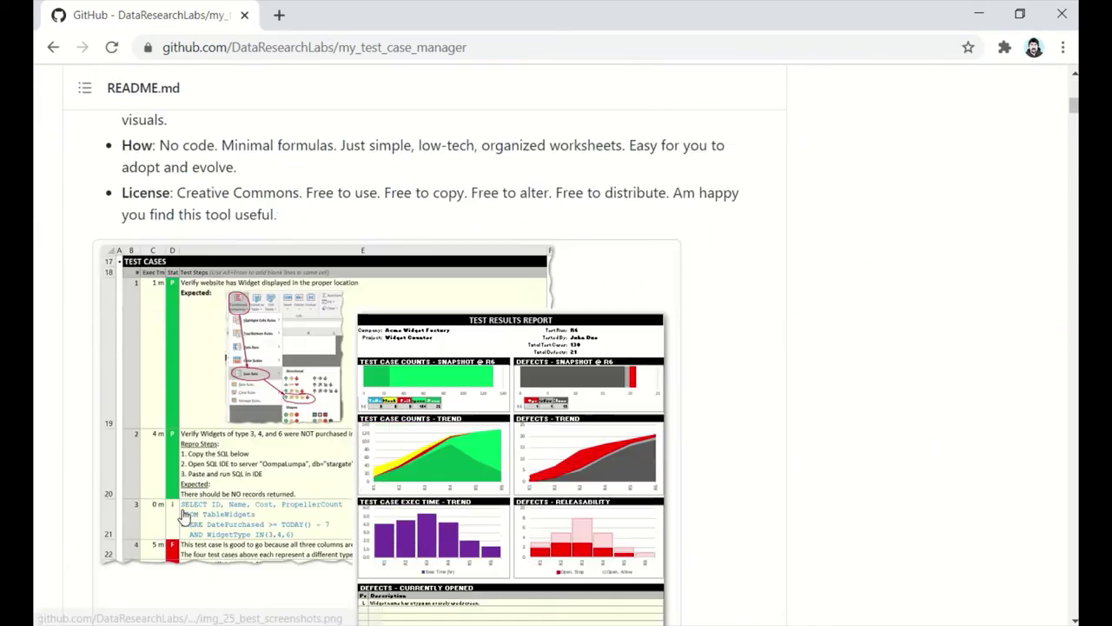
pyautogui.scroll(-8, 183, 515)
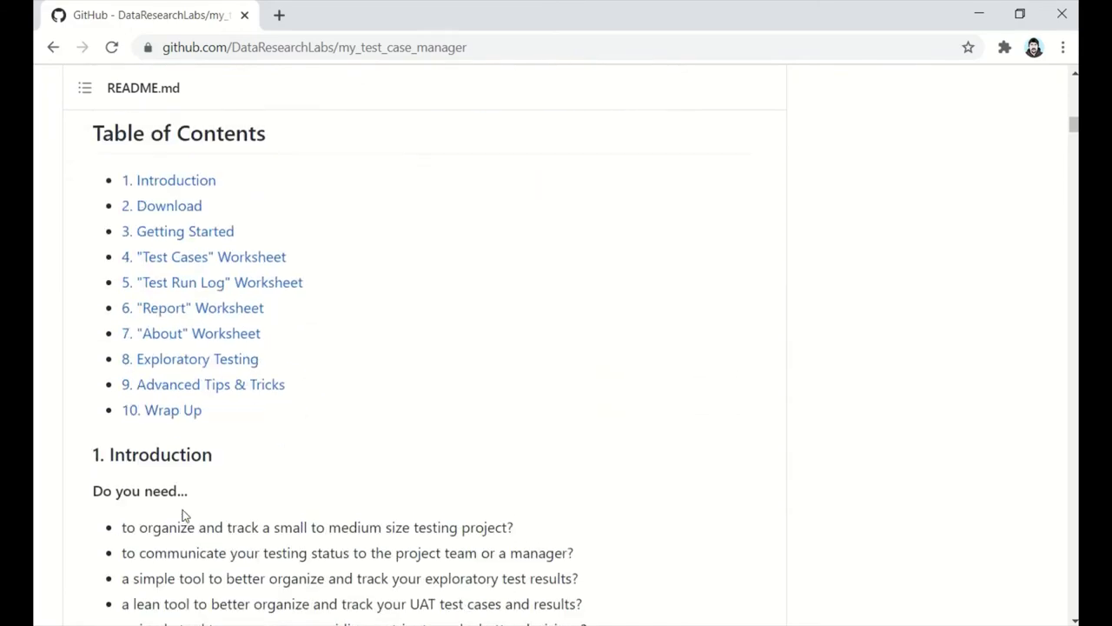
pyautogui.scroll(-7, 182, 515)
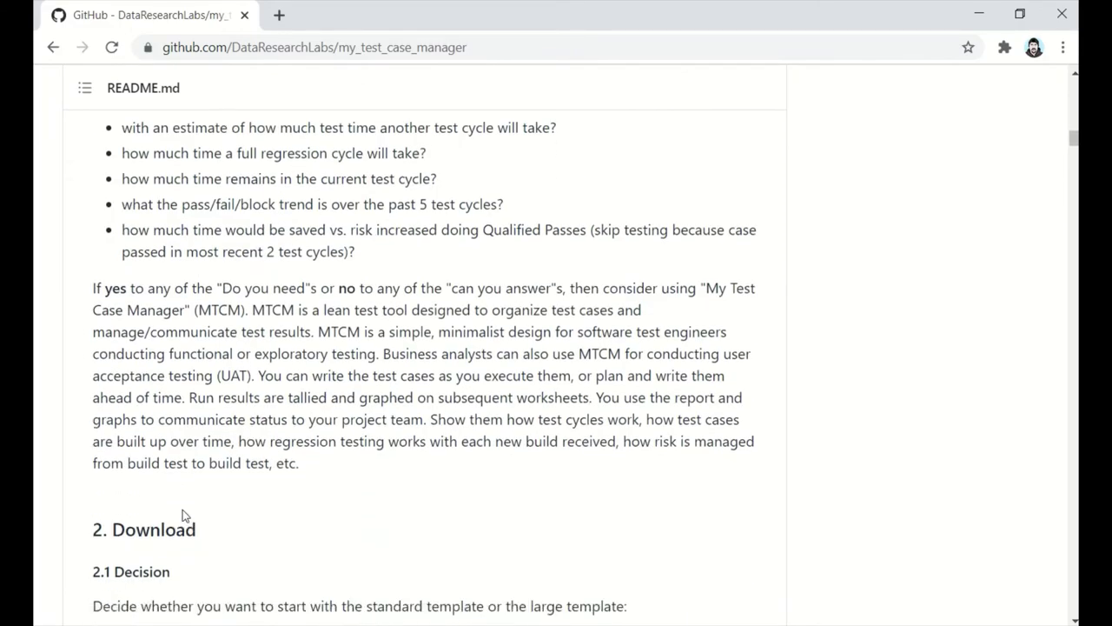
pyautogui.scroll(-6, 182, 509)
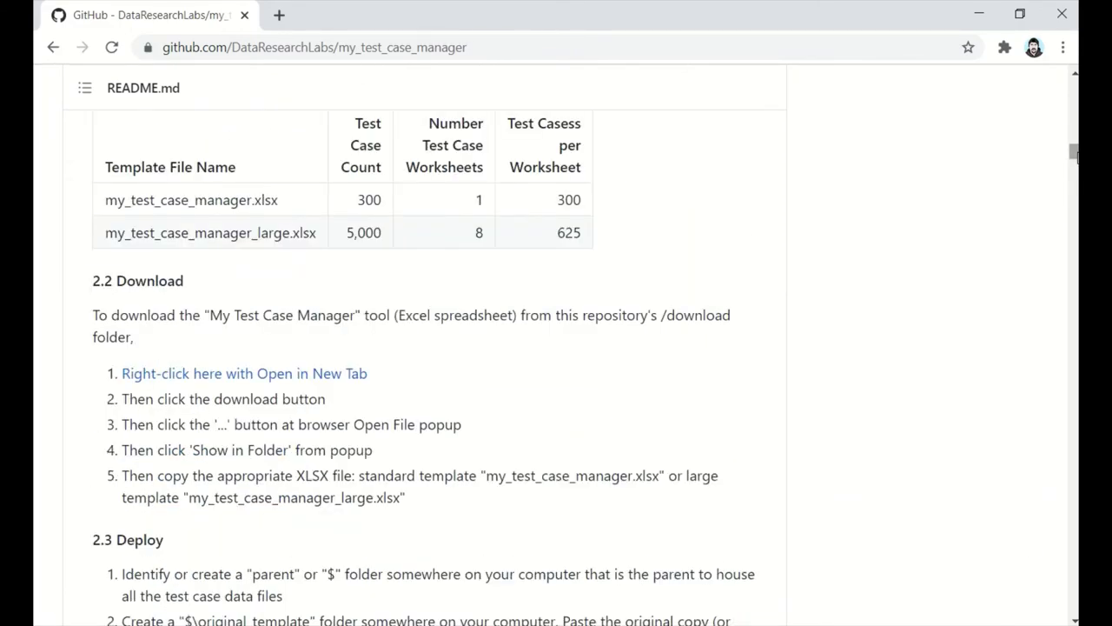
pyautogui.moveTo(1074, 154); pyautogui.dragTo(1074, 83)
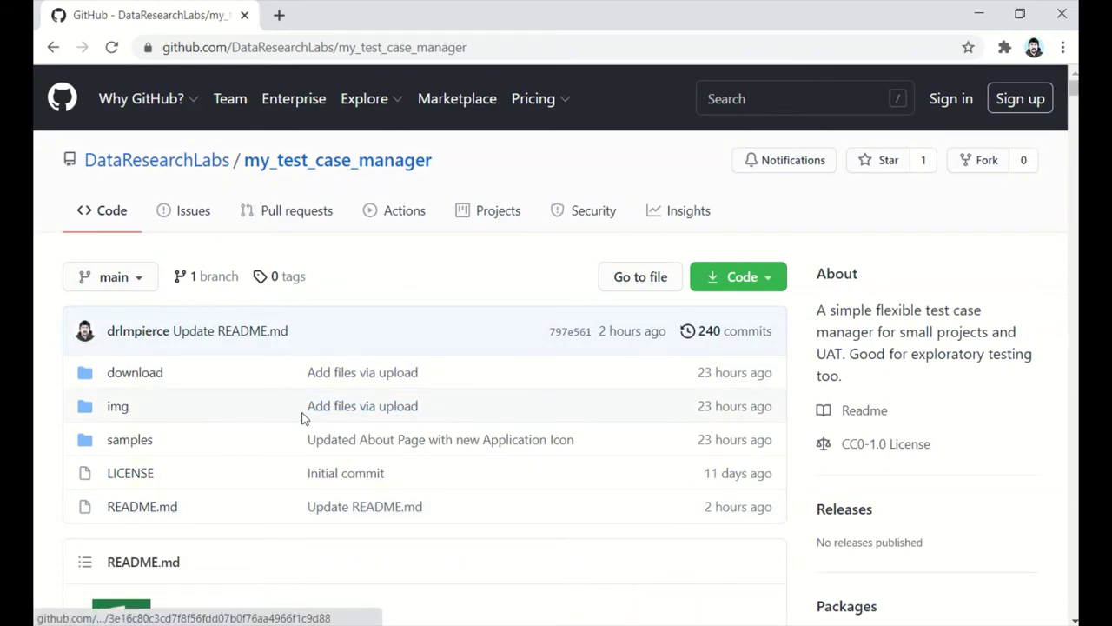
pyautogui.click(134, 373)
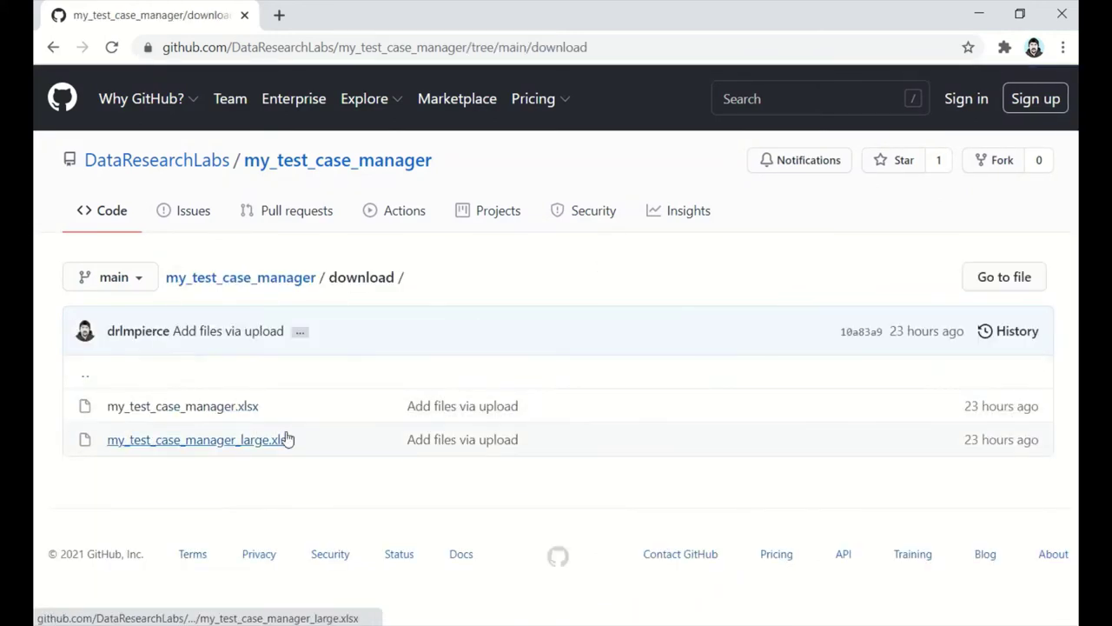
pyautogui.click(193, 410)
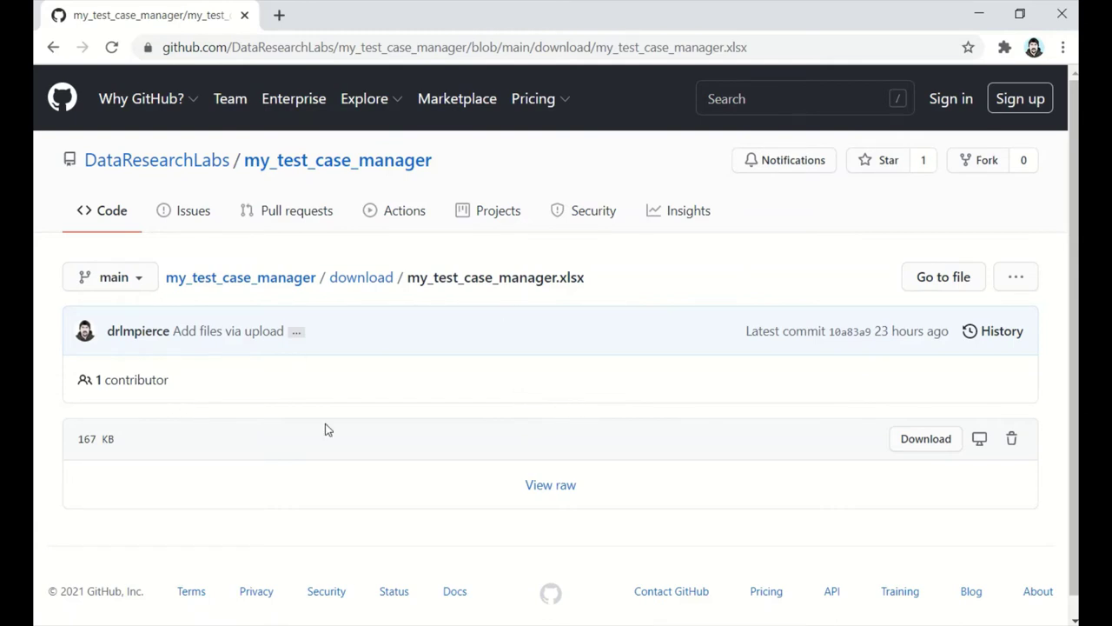
# Step: Download my_test_case_manager.xlsx and show the downloaded file in its local folder
pyautogui.click(924, 449)
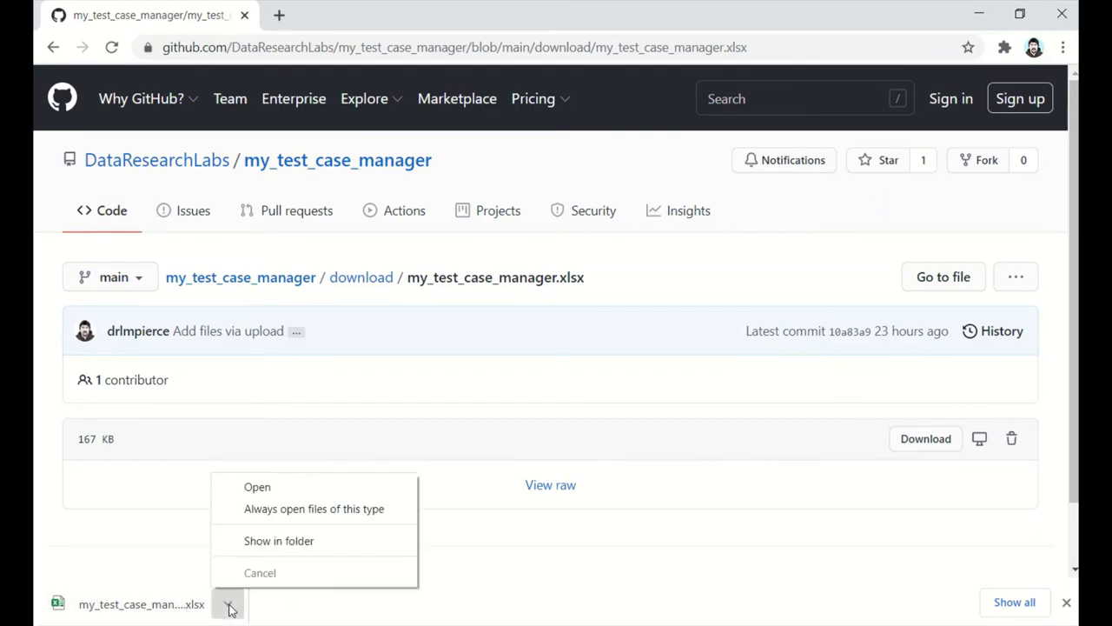
pyautogui.click(229, 606)
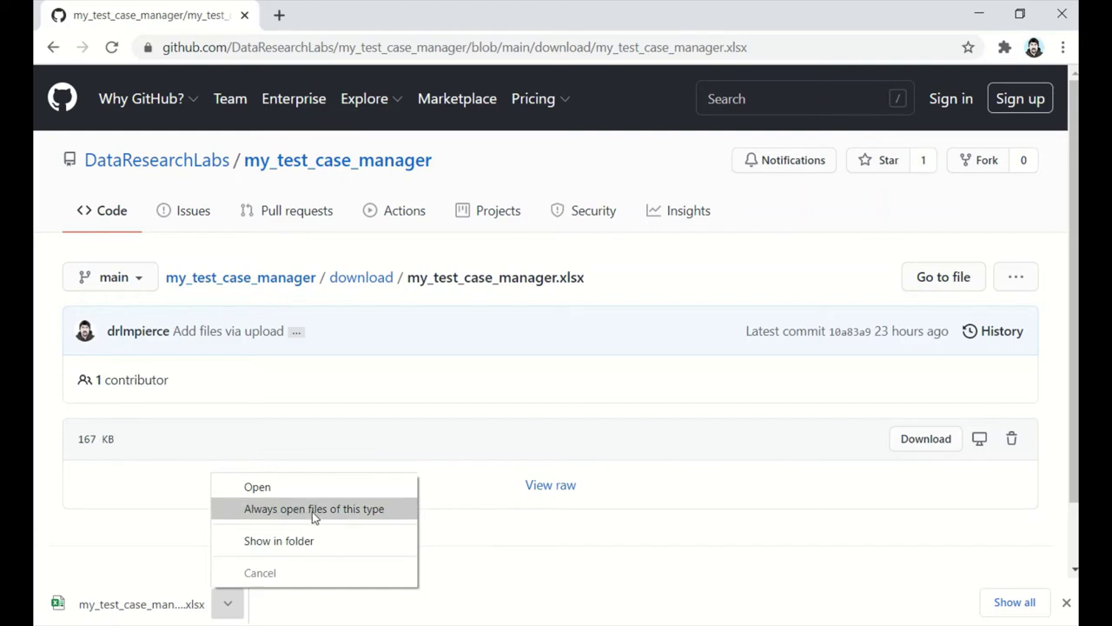
pyautogui.click(275, 544)
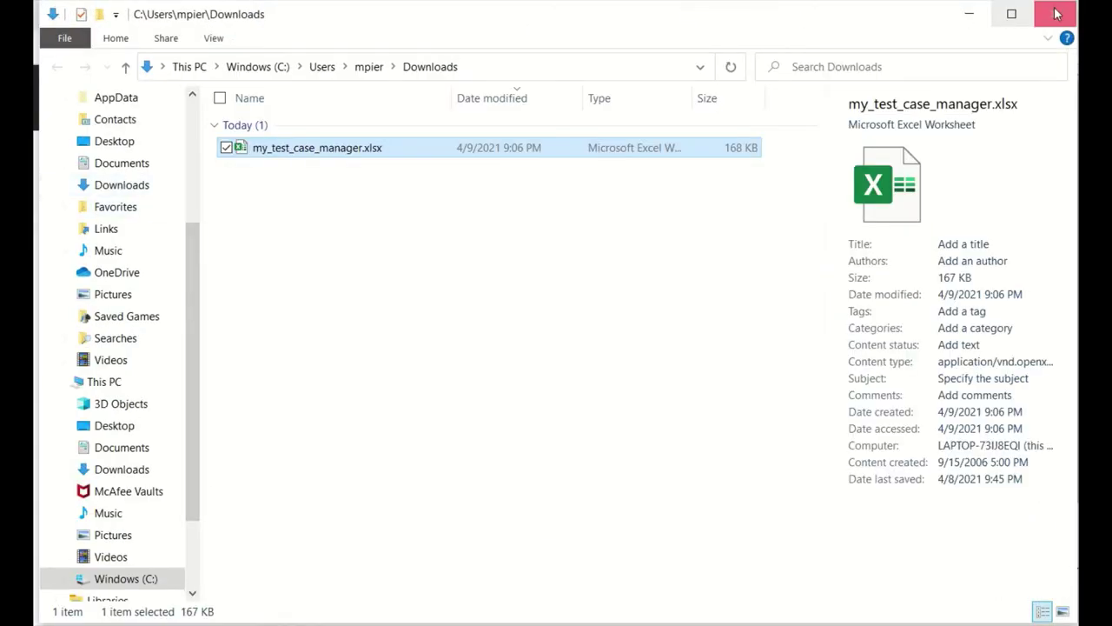
# Step: Shrink and reposition the Downloads folder window so it sits side by side with the C:\Tools window
pyautogui.click(1015, 16)
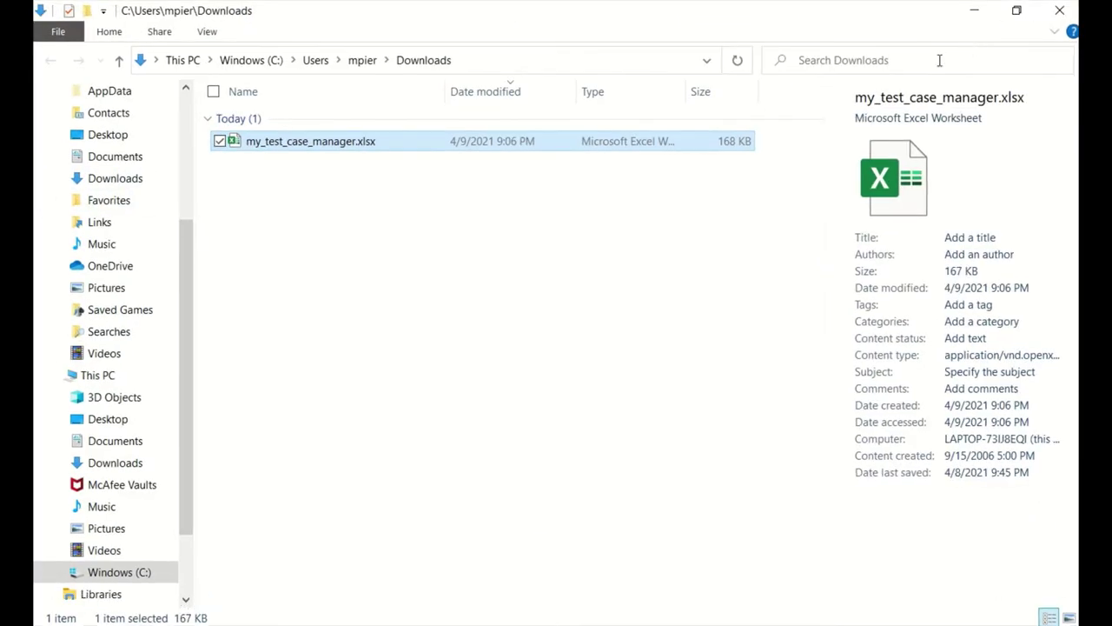
pyautogui.doubleClick(781, 10)
pyautogui.moveTo(779, 26); pyautogui.dragTo(789, 99)
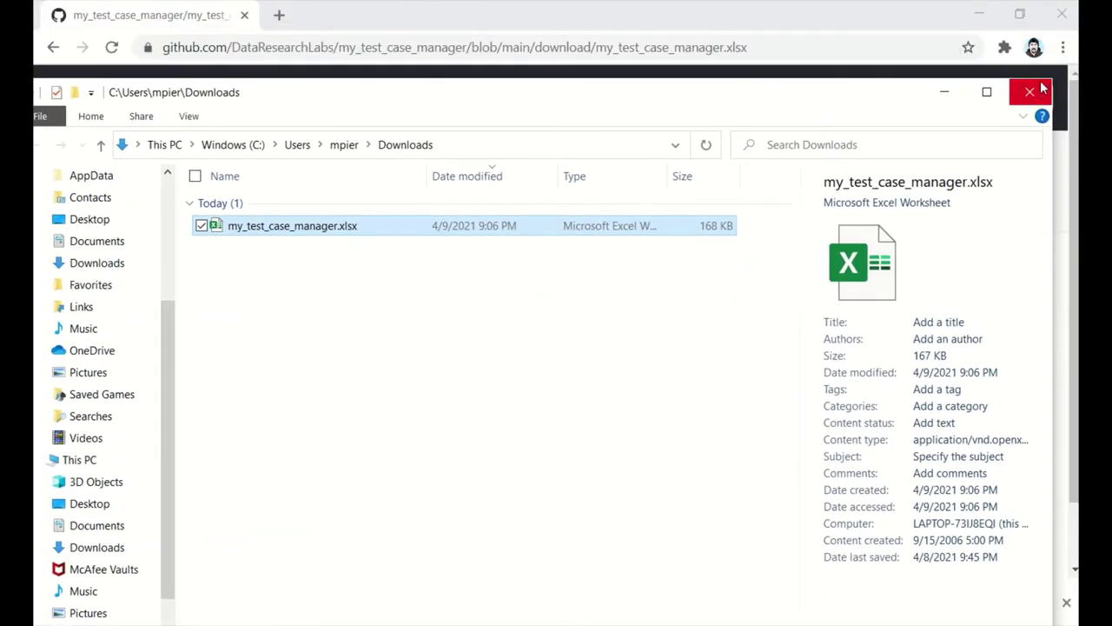
pyautogui.moveTo(1056, 80); pyautogui.dragTo(679, 165)
pyautogui.moveTo(422, 173); pyautogui.dragTo(594, 90)
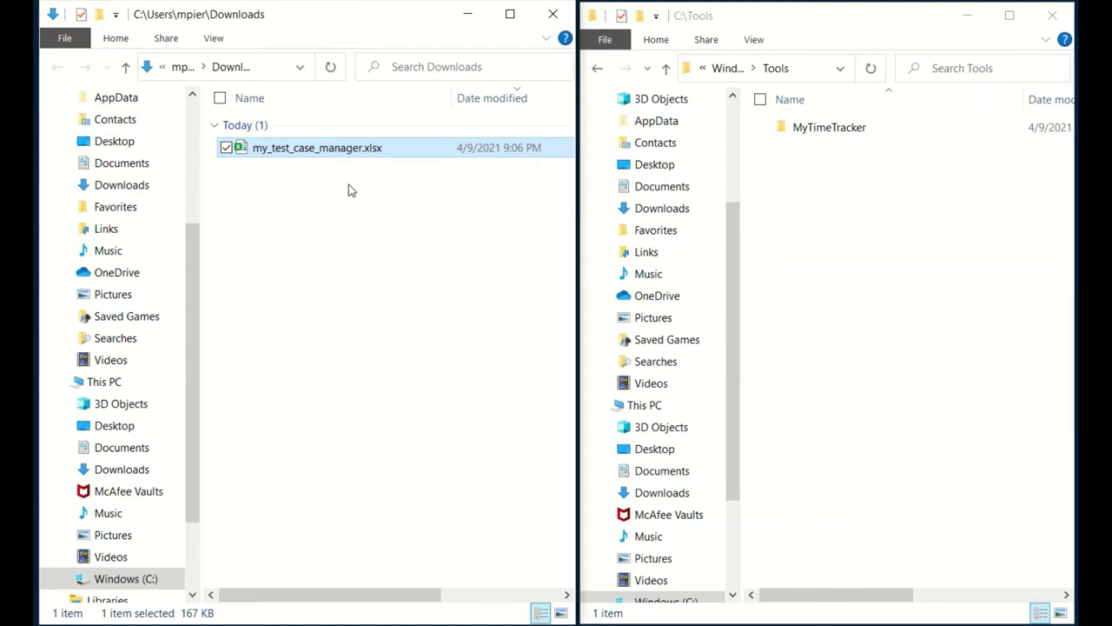
# Step: Create a new folder named MyTestCaseManager in C:\Tools
pyautogui.click(754, 26)
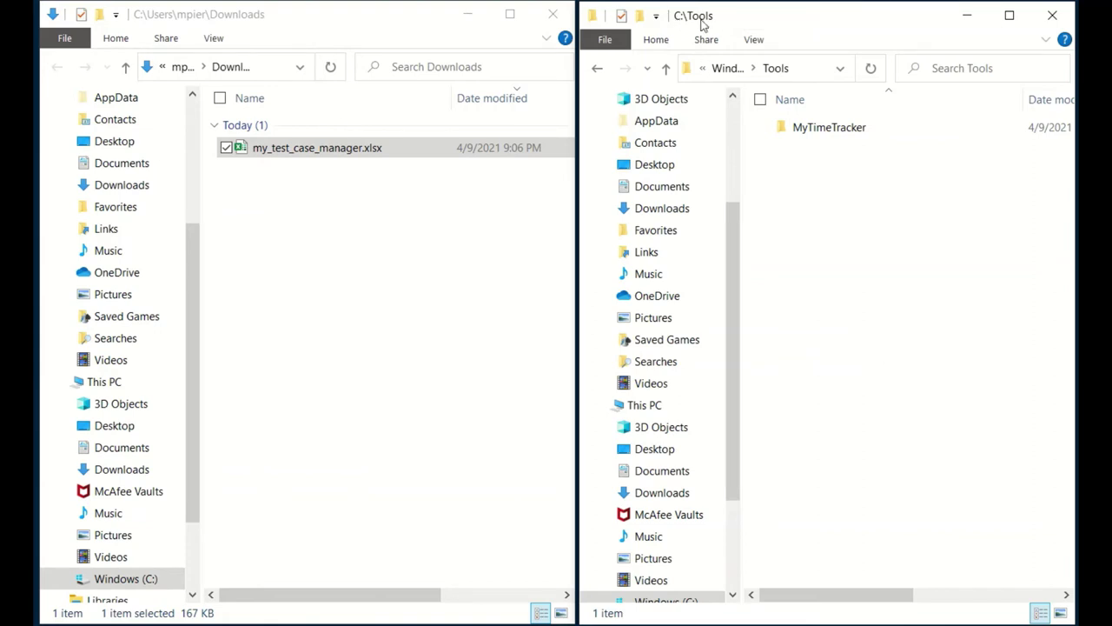
pyautogui.rightClick(817, 205)
pyautogui.moveTo(885, 439)
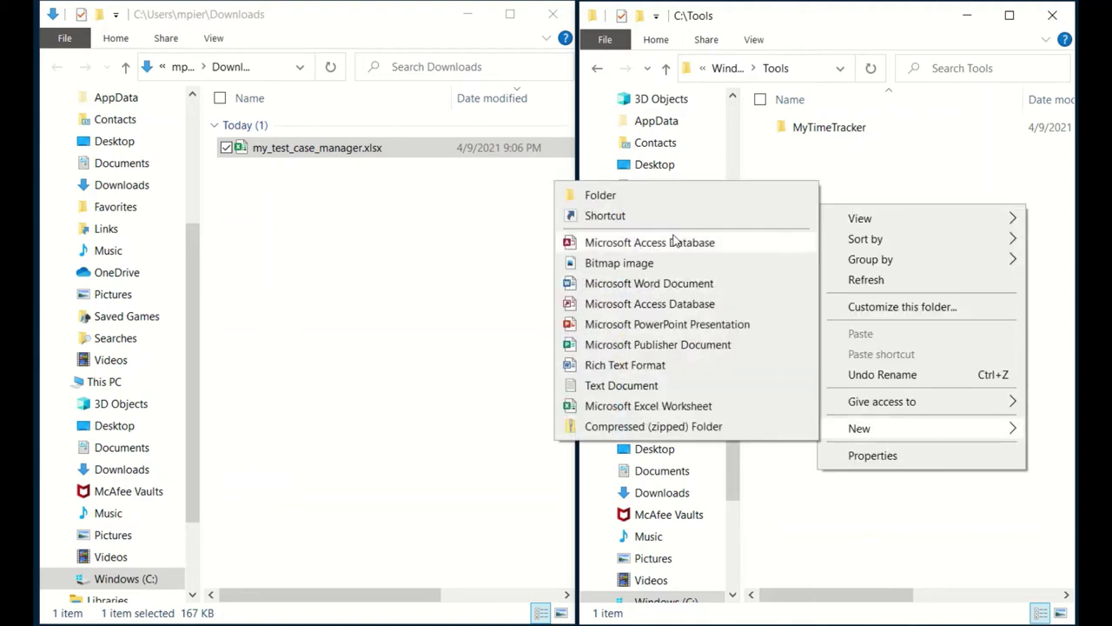
pyautogui.click(653, 195)
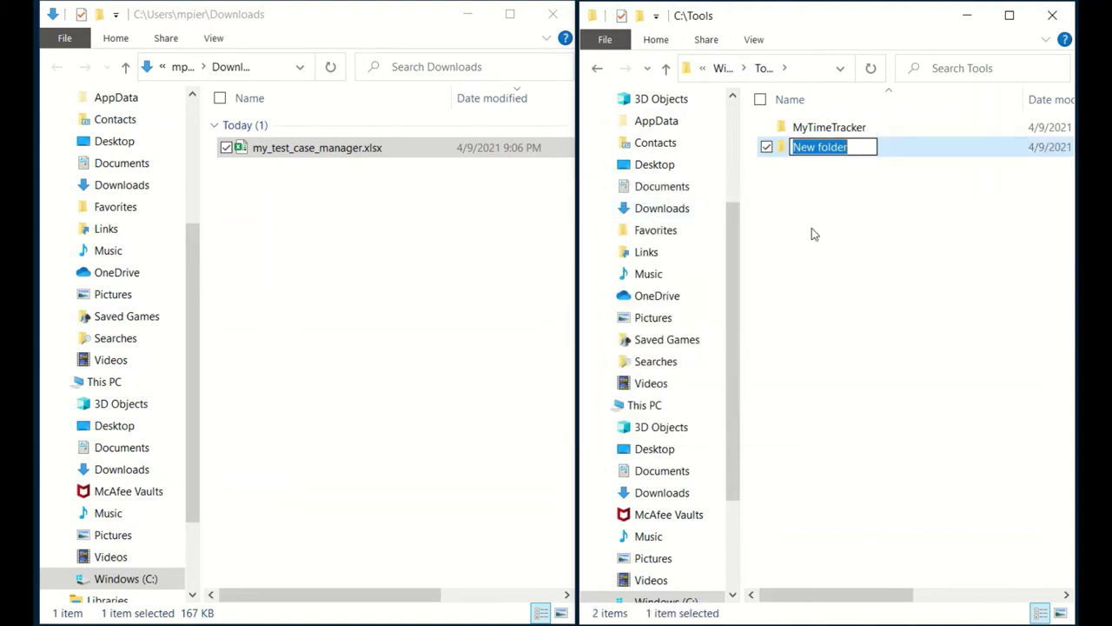
pyautogui.write('MyTestCa')
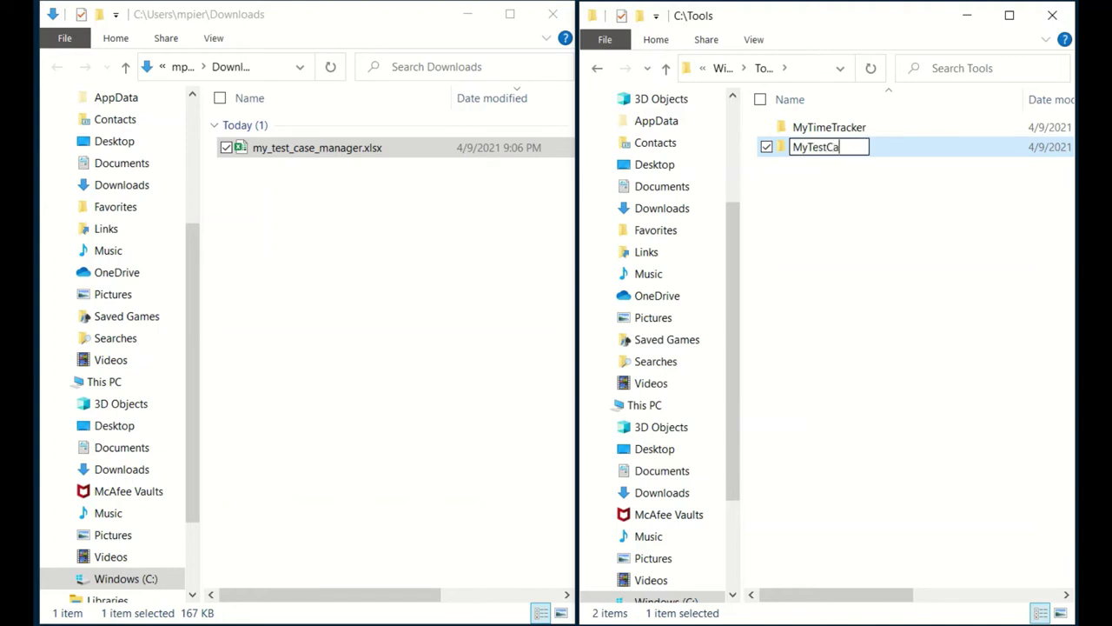
pyautogui.write('seManager')
pyautogui.press('Return')
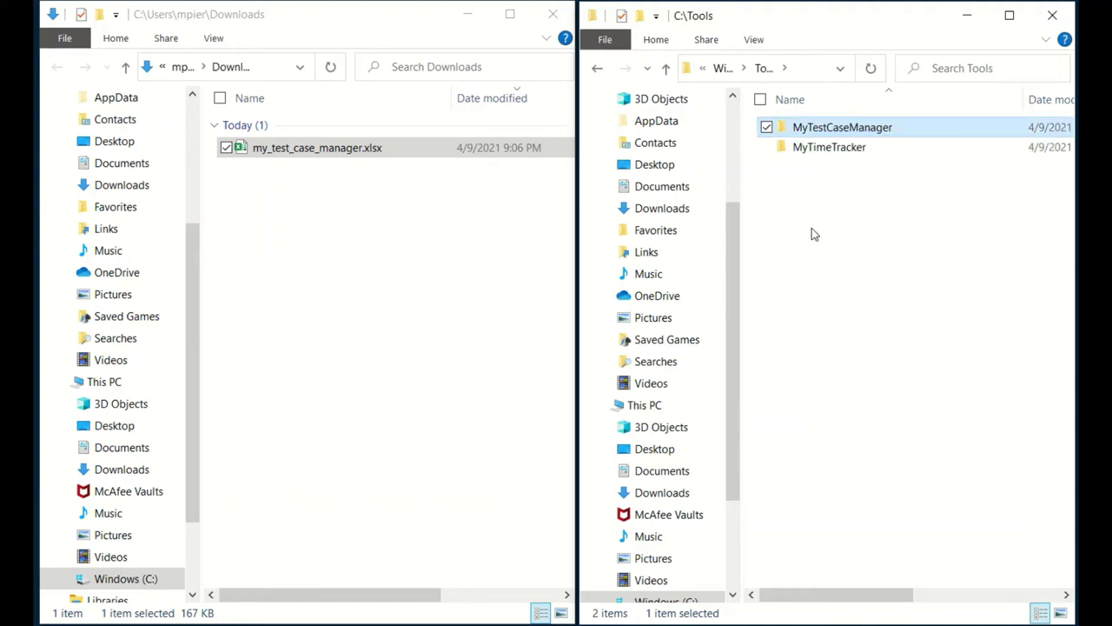
# Step: Move my_test_case_manager.xlsx from Downloads into the MyTestCaseManager folder in C:\Tools
pyautogui.doubleClick(838, 132)
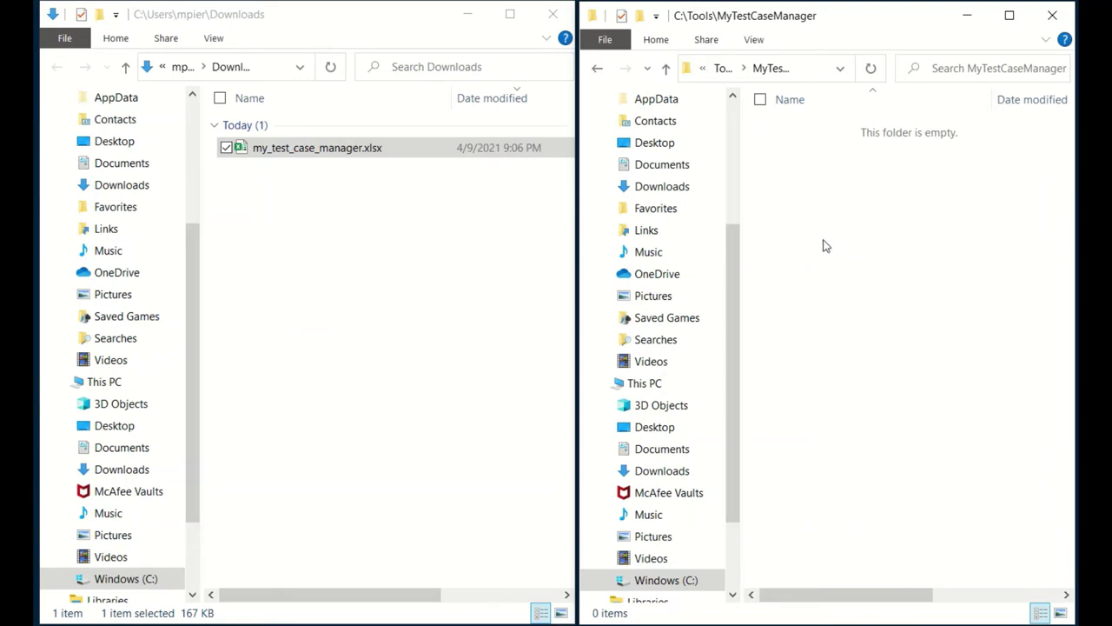
pyautogui.rightClick(832, 221)
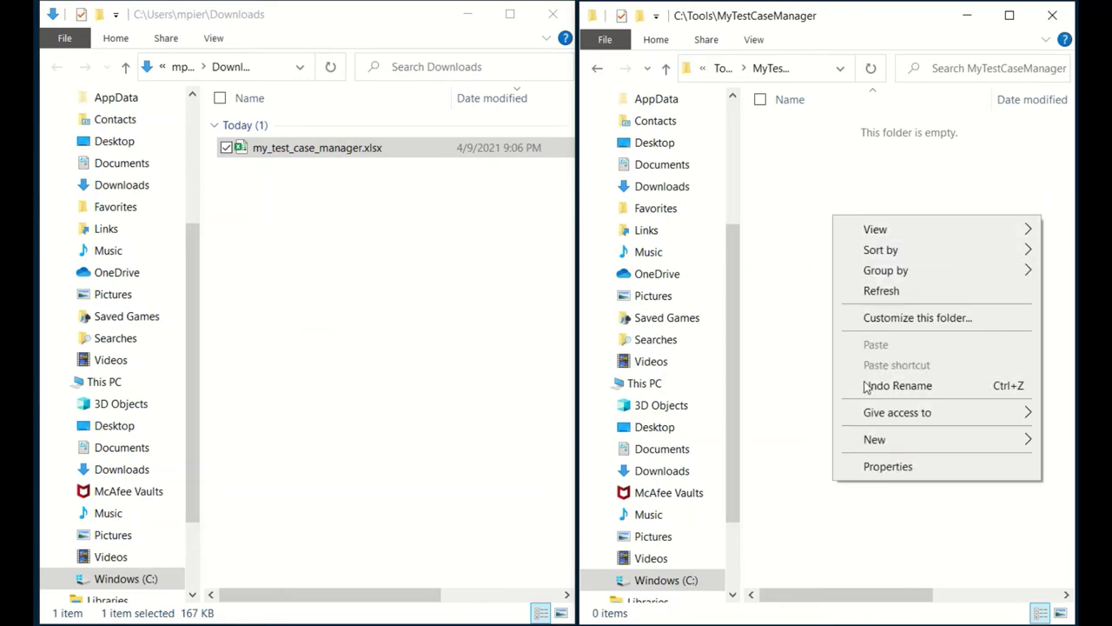
pyautogui.click(839, 167)
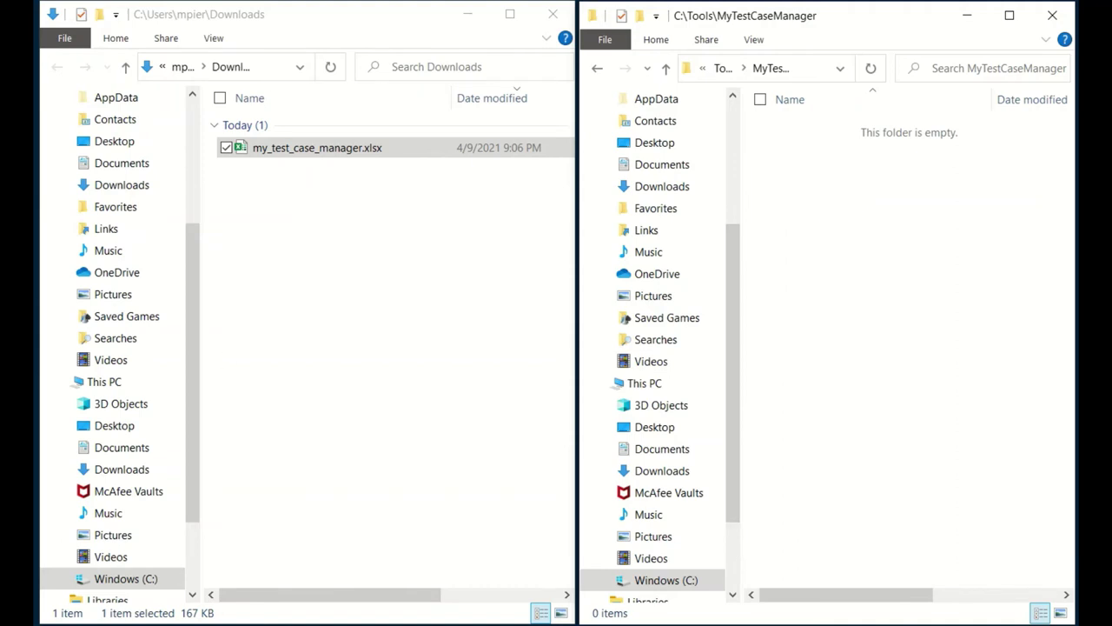
pyautogui.click(294, 151)
pyautogui.moveTo(293, 152); pyautogui.dragTo(869, 283)
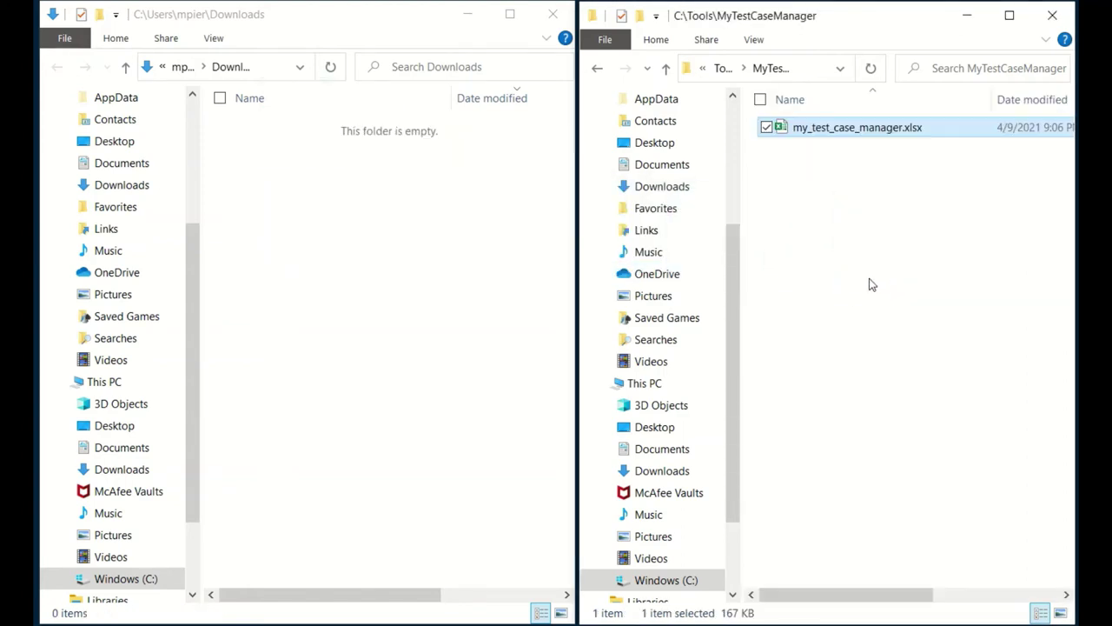
# Step: Close the Downloads folder window and maximize the MyTestCaseManager folder window
pyautogui.click(553, 14)
pyautogui.moveTo(695, 25); pyautogui.dragTo(439, 39)
pyautogui.doubleClick(439, 39)
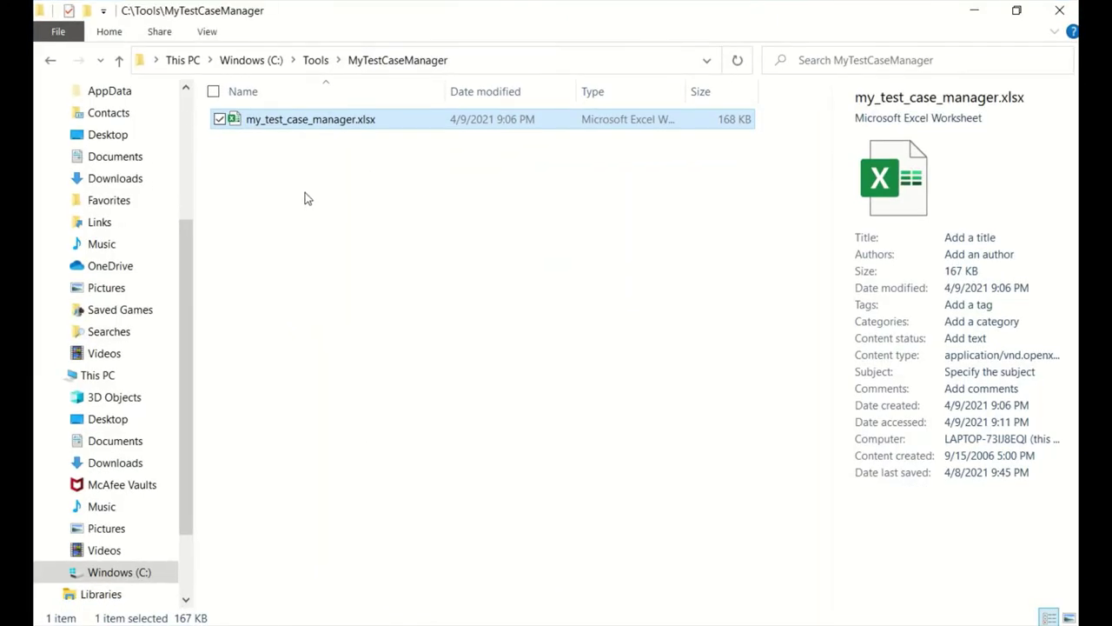
# Step: Rename my_test_case_manager.xlsx as mtcm_spark_etl_conv.xlsx
pyautogui.click(308, 122)
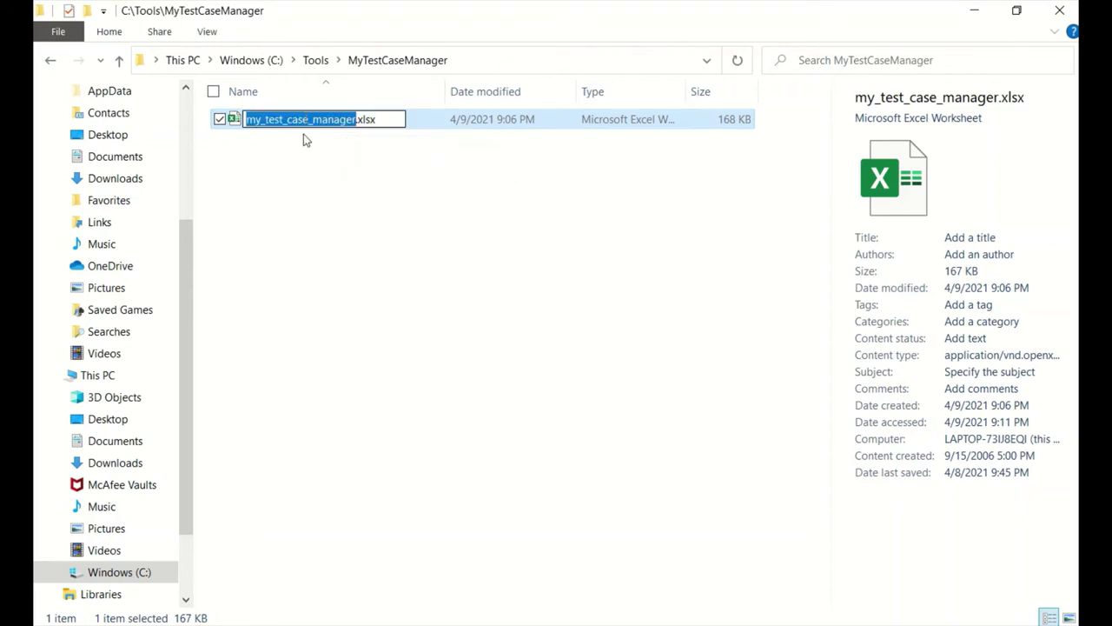
pyautogui.write('mtcm_')
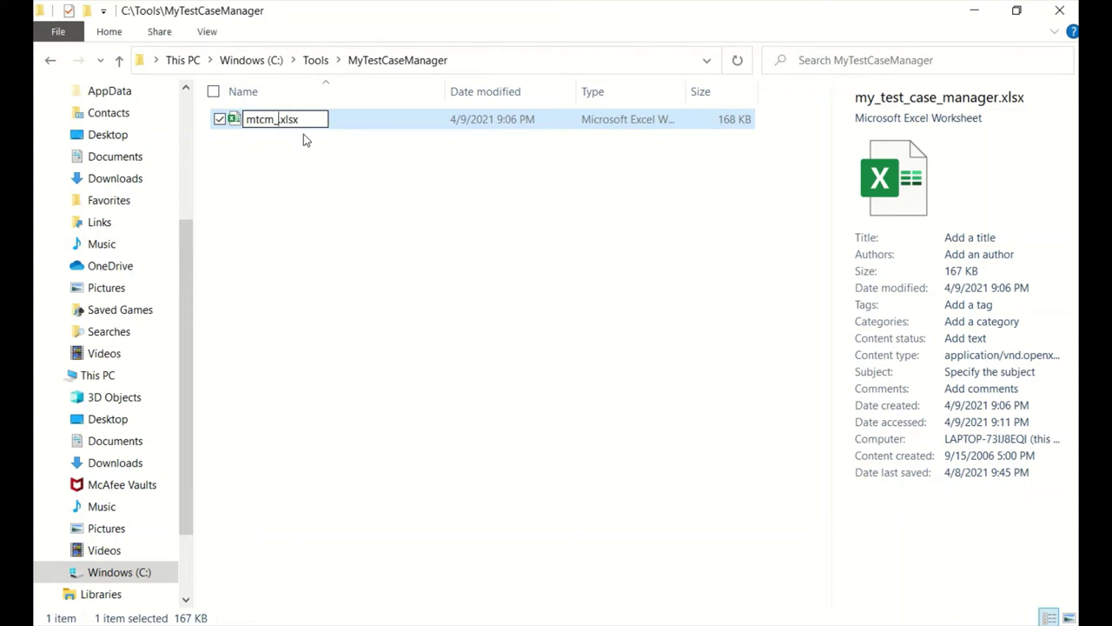
pyautogui.write('spark_etl_conv')
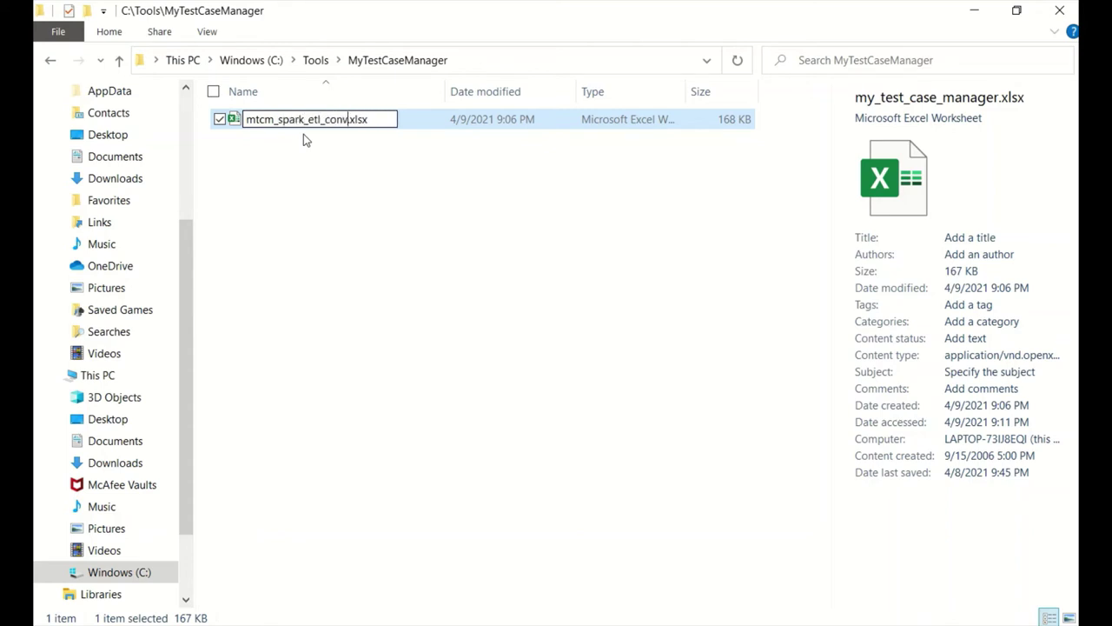
pyautogui.press('Return')
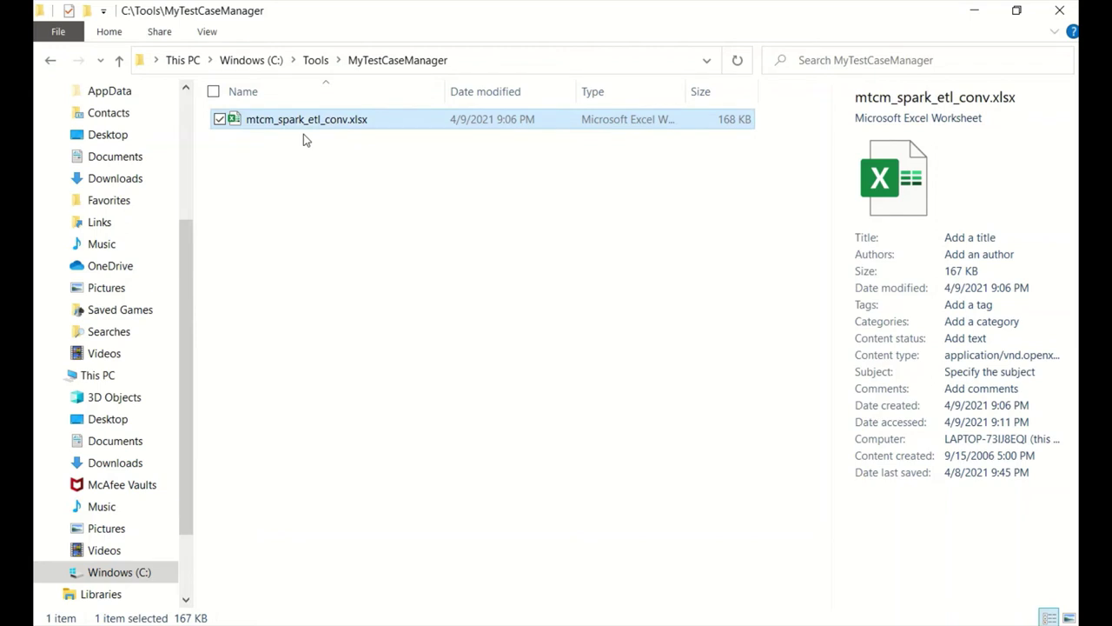
# Step: Make three copies of mtcm_spark_etl_conv.xlsx in the same folder
pyautogui.hotkey('ctrl', 'c')
pyautogui.hotkey('ctrl', 'v')
pyautogui.hotkey('ctrl', 'v')
pyautogui.hotkey('ctrl', 'v')
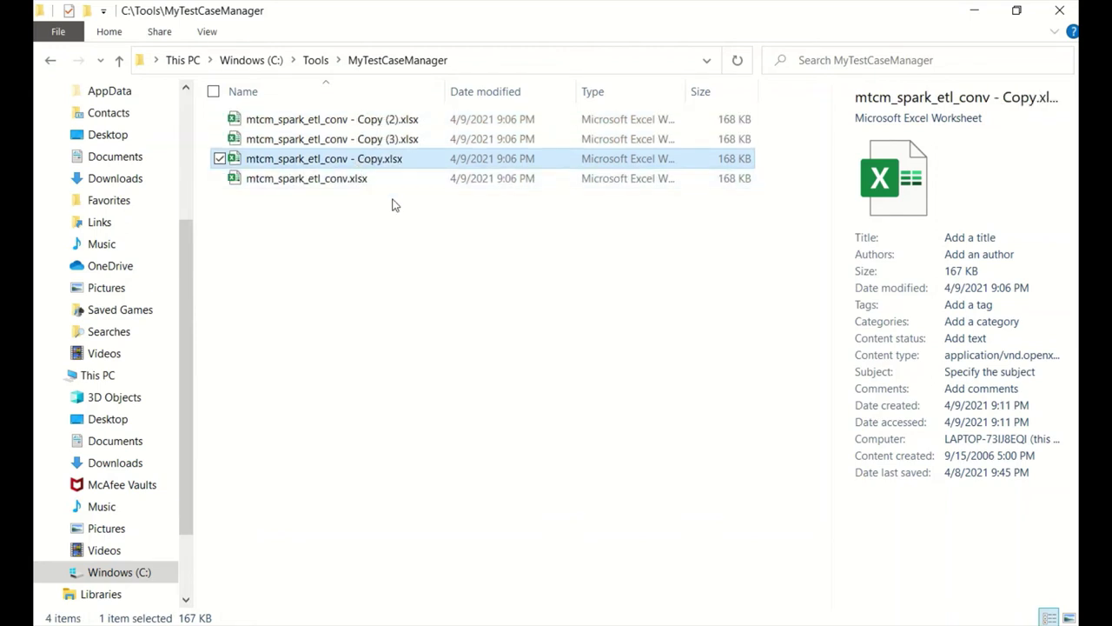
# Step: Rename "mtcm_spark_etl_conv - Copy.xlsx" as mtcm_fonzie_etl_conv.xlsx
pyautogui.press('F2')
pyautogui.press('Home')
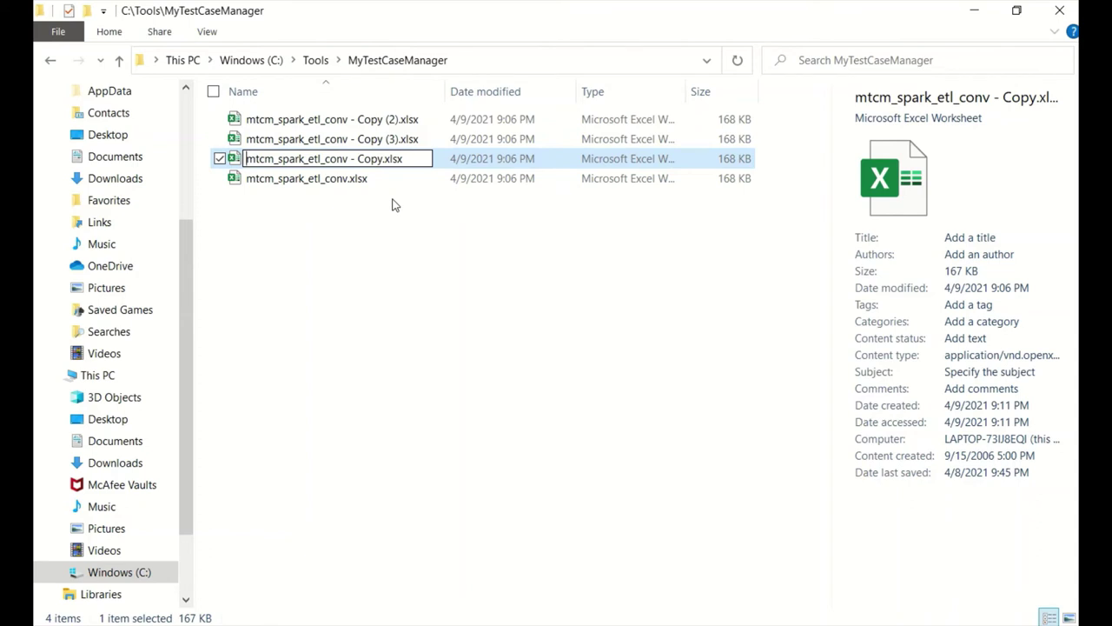
pyautogui.hotkey('shift', 'Right')
pyautogui.hotkey('shift', 'Right')
pyautogui.hotkey('shift', 'Right')
pyautogui.hotkey('shift', 'Right')
pyautogui.hotkey('shift', 'Right')
pyautogui.hotkey('shift', 'Right')
pyautogui.hotkey('shift', 'Right')
pyautogui.hotkey('shift', 'Right')
pyautogui.hotkey('shift', 'Right')
pyautogui.hotkey('shift', 'Right')
pyautogui.hotkey('shift', 'Right')
pyautogui.hotkey('shift', 'Right')
pyautogui.hotkey('shift', 'Right')
pyautogui.hotkey('shift', 'Right')
pyautogui.hotkey('shift', 'Right')
pyautogui.hotkey('shift', 'Right')
pyautogui.hotkey('shift', 'Right')
pyautogui.hotkey('shift', 'Right')
pyautogui.hotkey('shift', 'Right')
pyautogui.press('Delete')
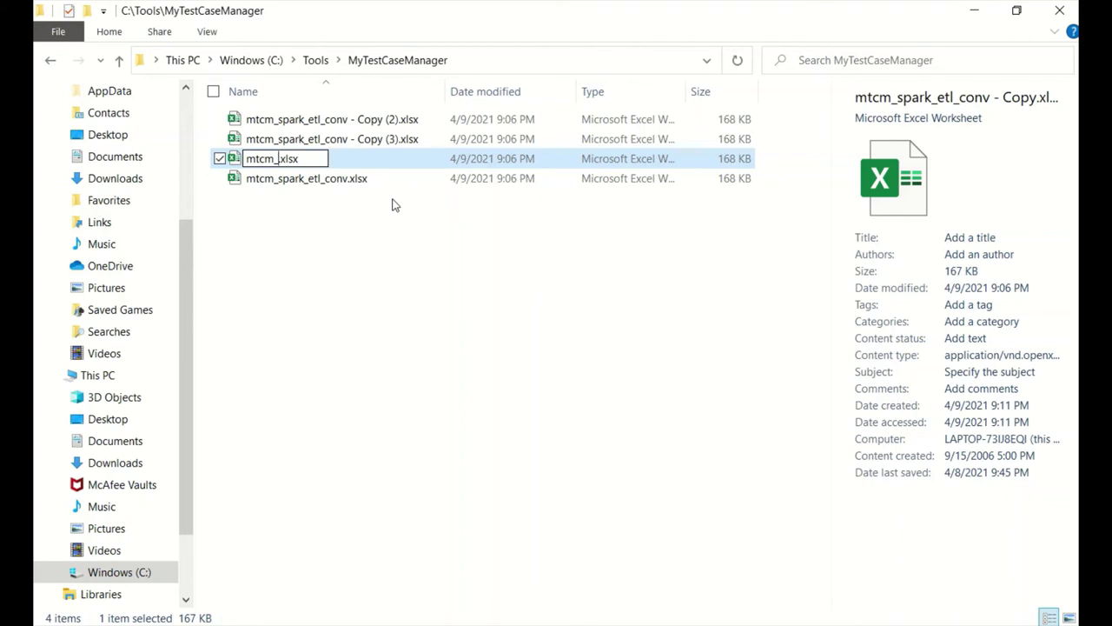
pyautogui.write('fonzie')
pyautogui.write('_etl_conv')
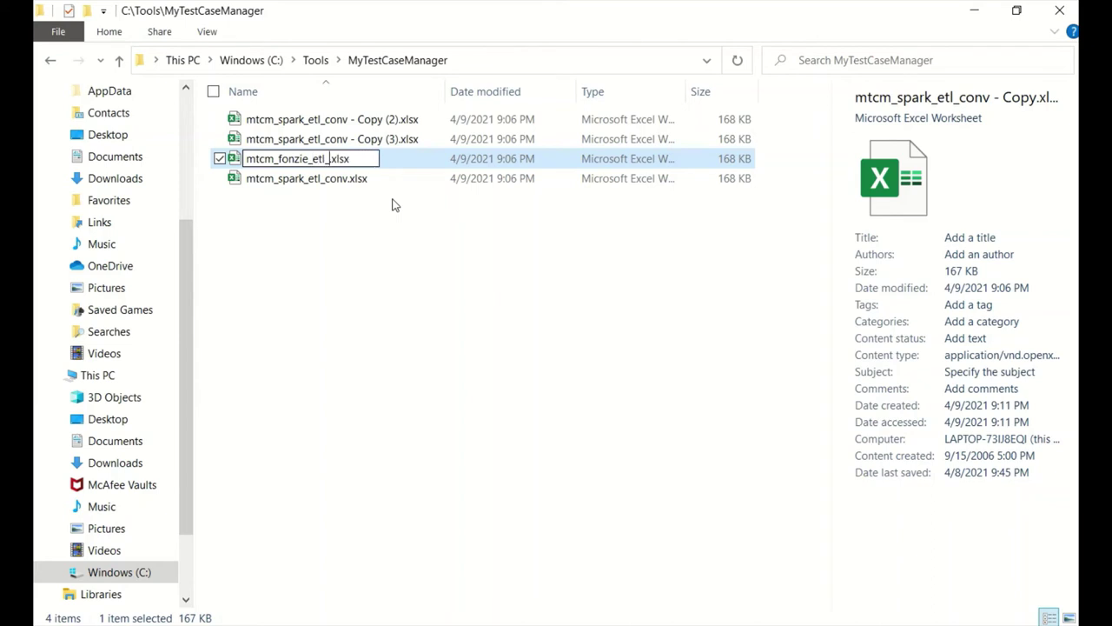
pyautogui.press('Return')
# Step: Delete the two surplus workbook copies, Copy (2) and Copy (3), to the Recycle Bin
pyautogui.press('Down')
pyautogui.press('F2')
pyautogui.press('Home')
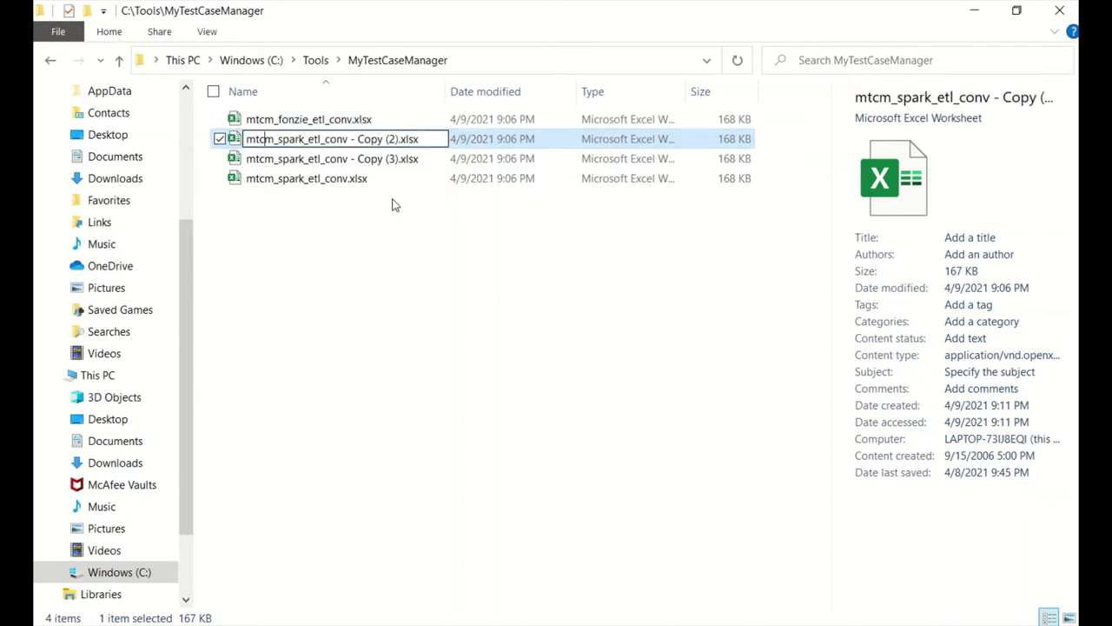
pyautogui.press('Escape')
pyautogui.hotkey('shift', 'Down')
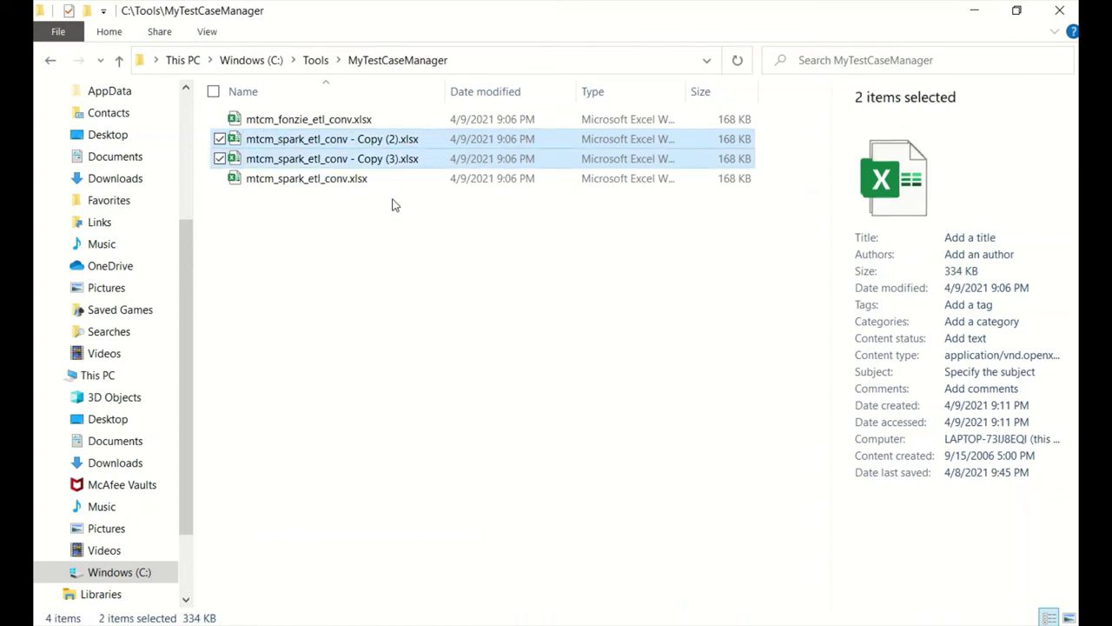
pyautogui.press('Delete')
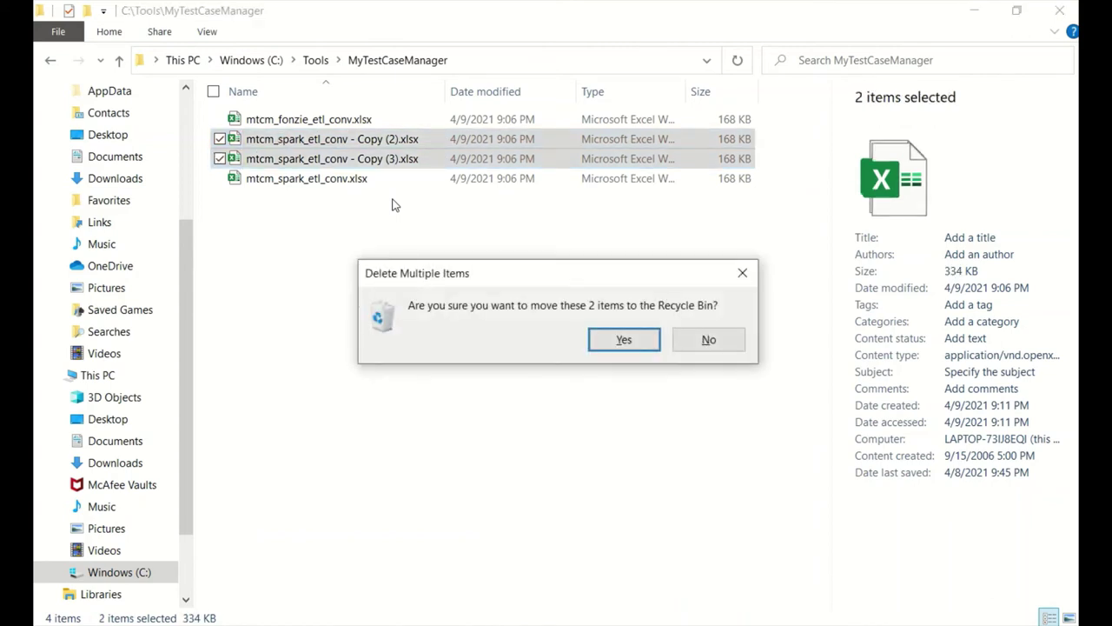
pyautogui.press('Return')
# Step: Create a new folder named spark_etl_conversion inside MyTestCaseManager
pyautogui.rightClick(373, 251)
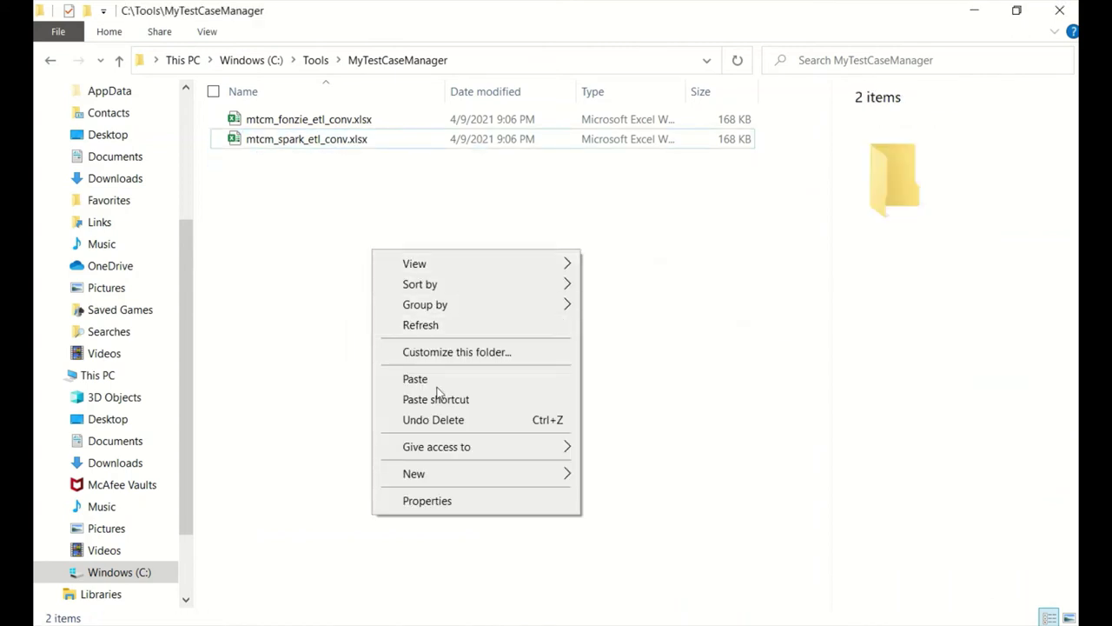
pyautogui.click(290, 146)
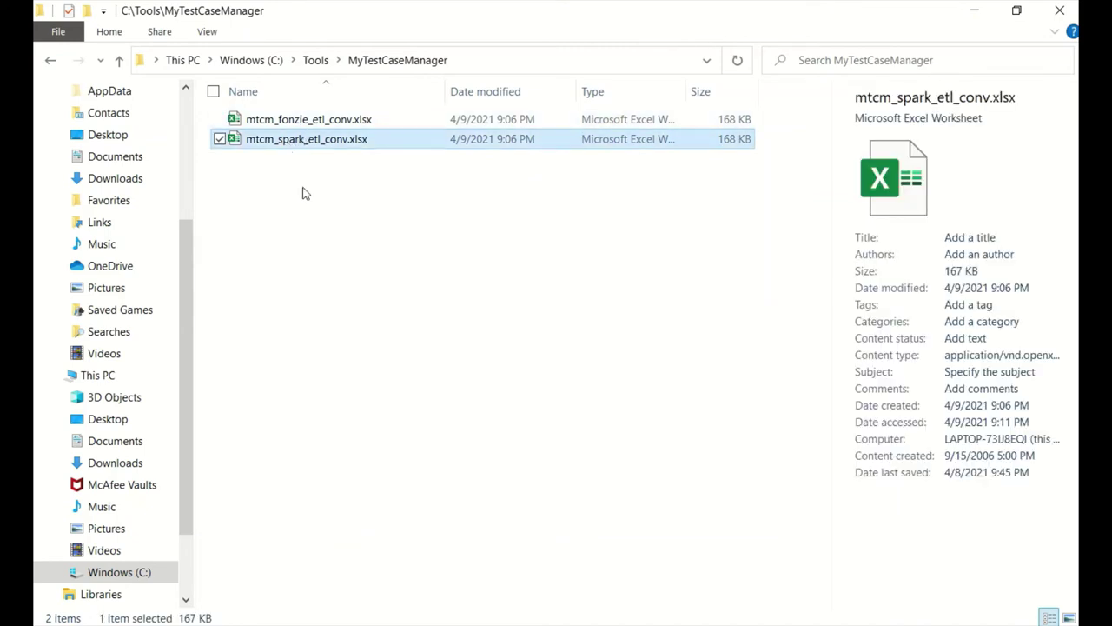
pyautogui.rightClick(273, 243)
pyautogui.moveTo(353, 474)
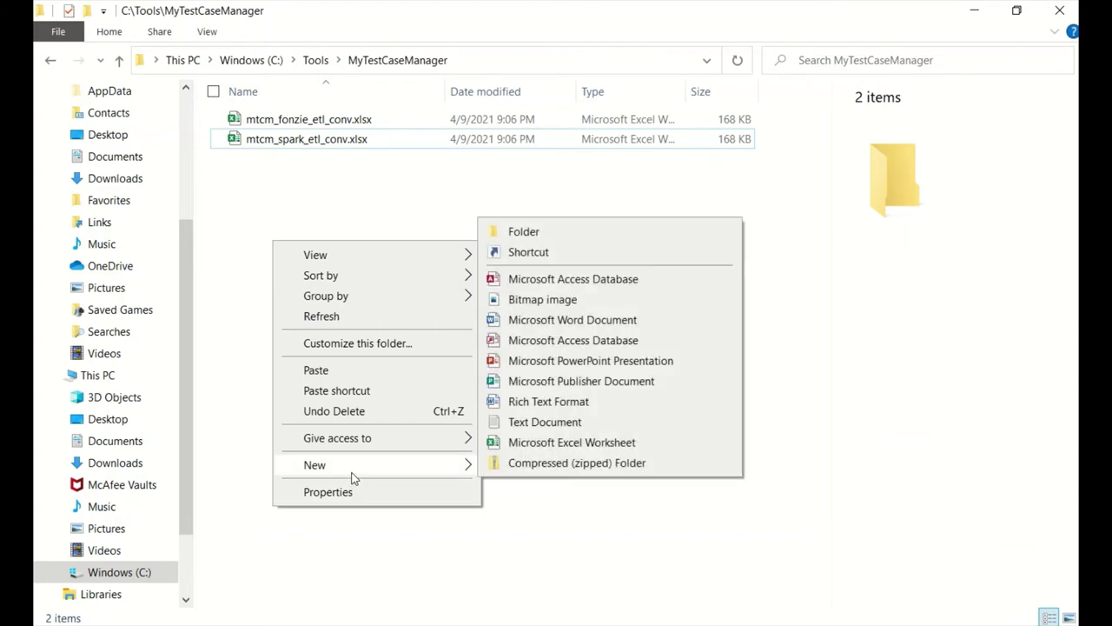
pyautogui.click(513, 234)
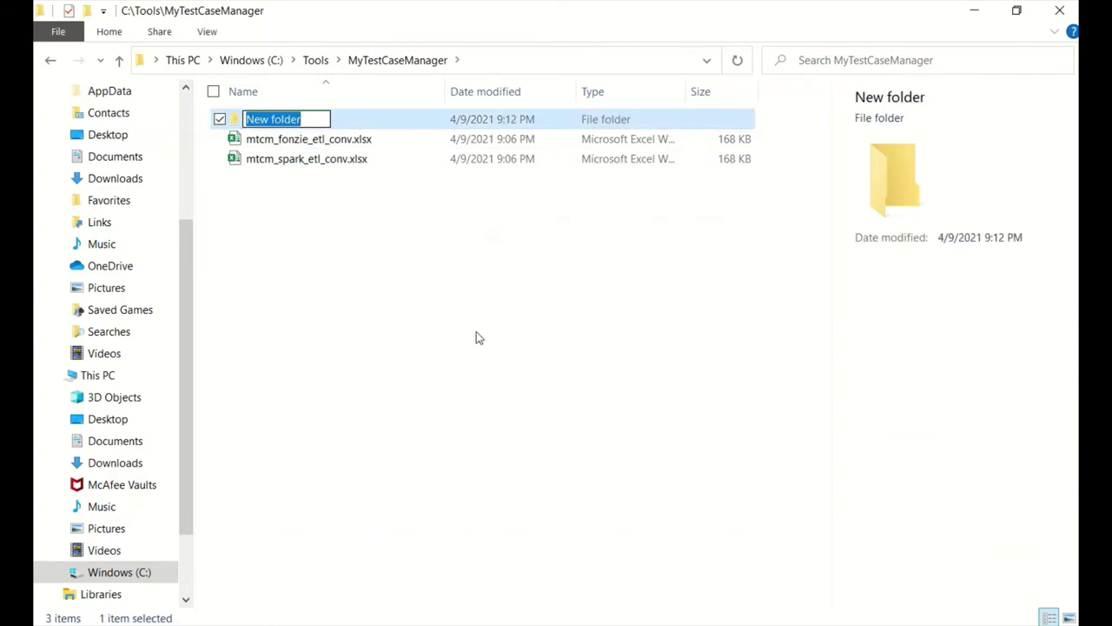
pyautogui.write('spar')
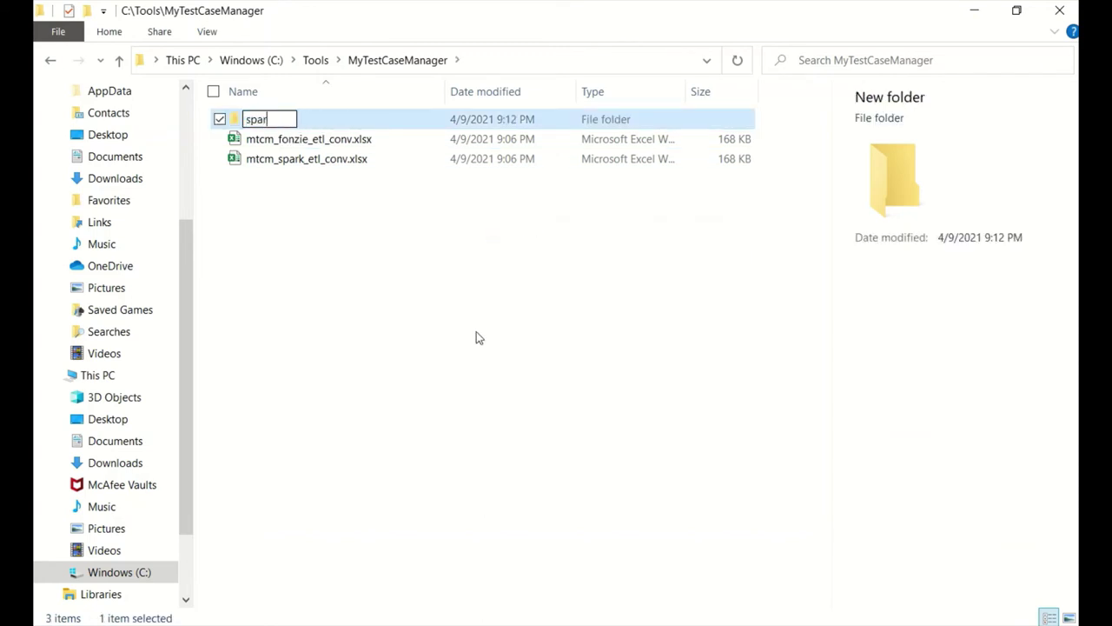
pyautogui.write('k_etl_con')
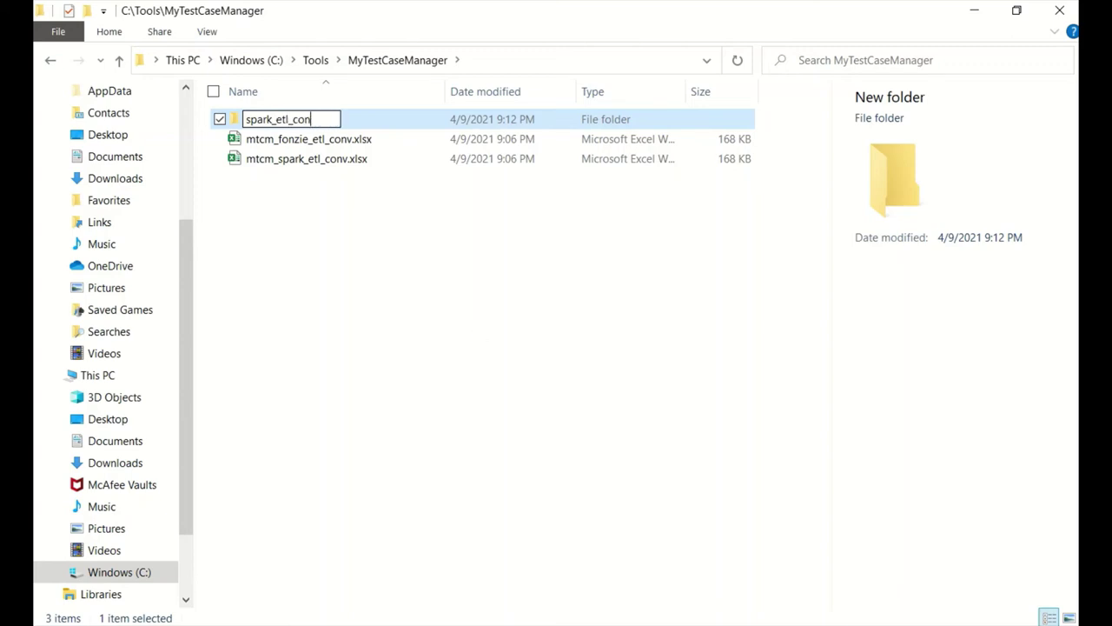
pyautogui.write('version')
pyautogui.press('Return')
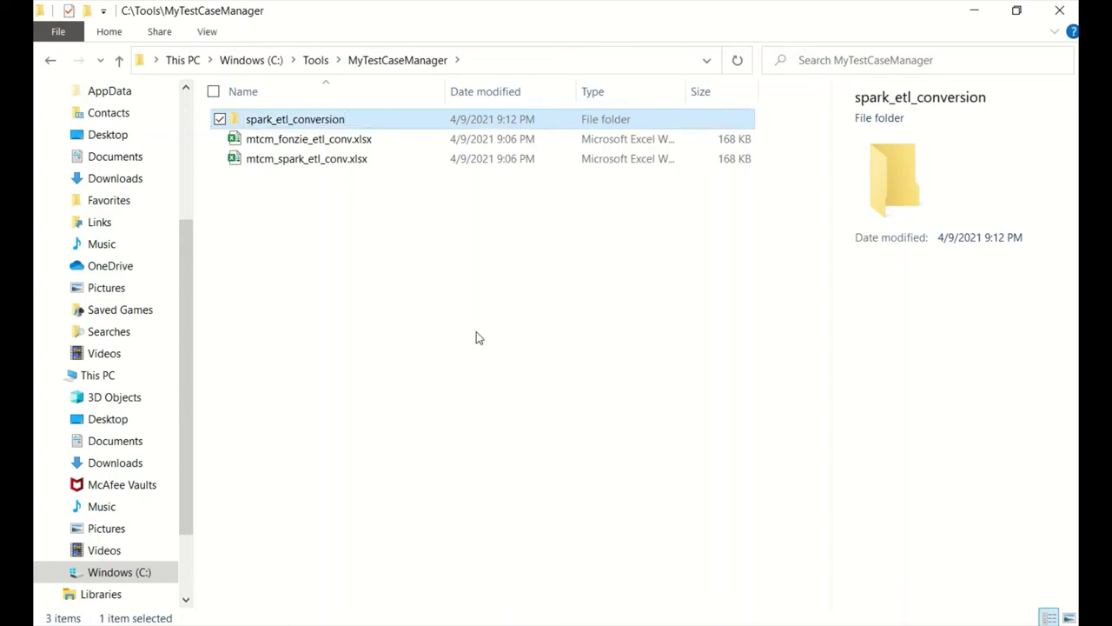
# Step: Move mtcm_spark_etl_conv.xlsx into the spark_etl_conversion folder and rename it there as mtcm_sprint_01.xlsx
pyautogui.moveTo(296, 161); pyautogui.dragTo(306, 124)
pyautogui.doubleClick(304, 128)
pyautogui.click(288, 122)
pyautogui.click(288, 122)
pyautogui.click(279, 121)
pyautogui.moveTo(280, 122); pyautogui.dragTo(344, 124)
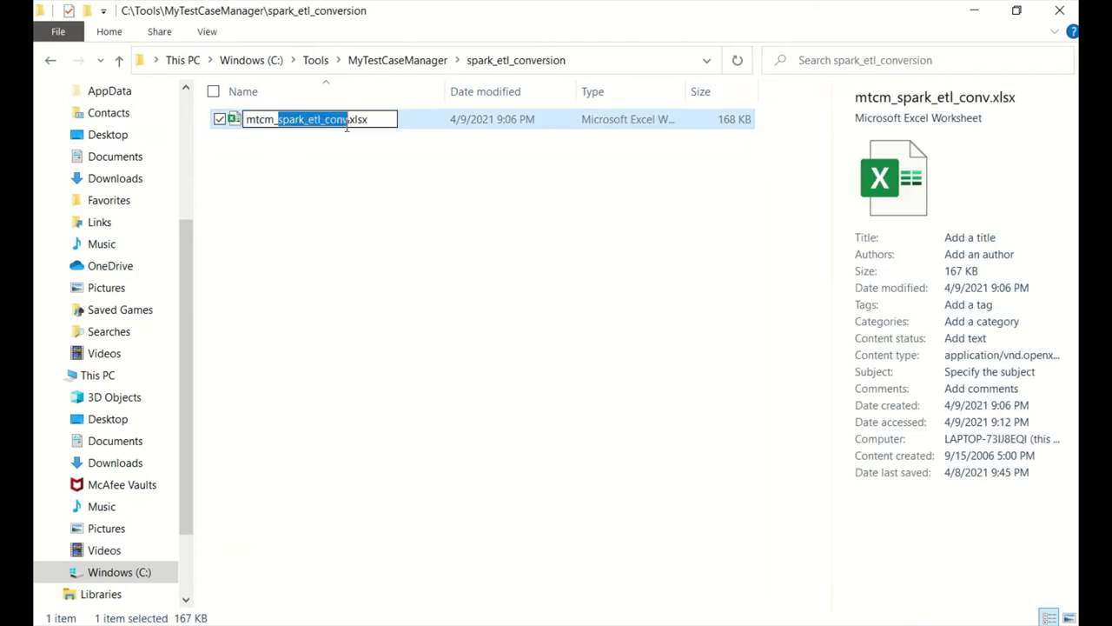
pyautogui.write('sprint_01')
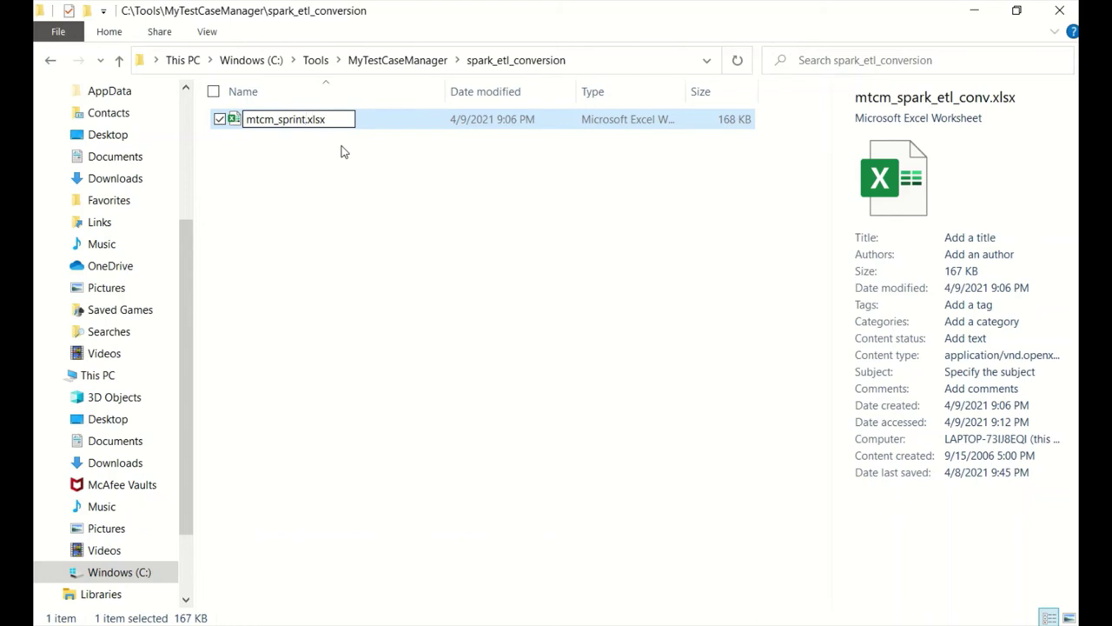
pyautogui.press('Return')
# Step: Add the year to the sprint workbook's name, making it mtcm_2021_sprint_01.xlsx
pyautogui.press('F2')
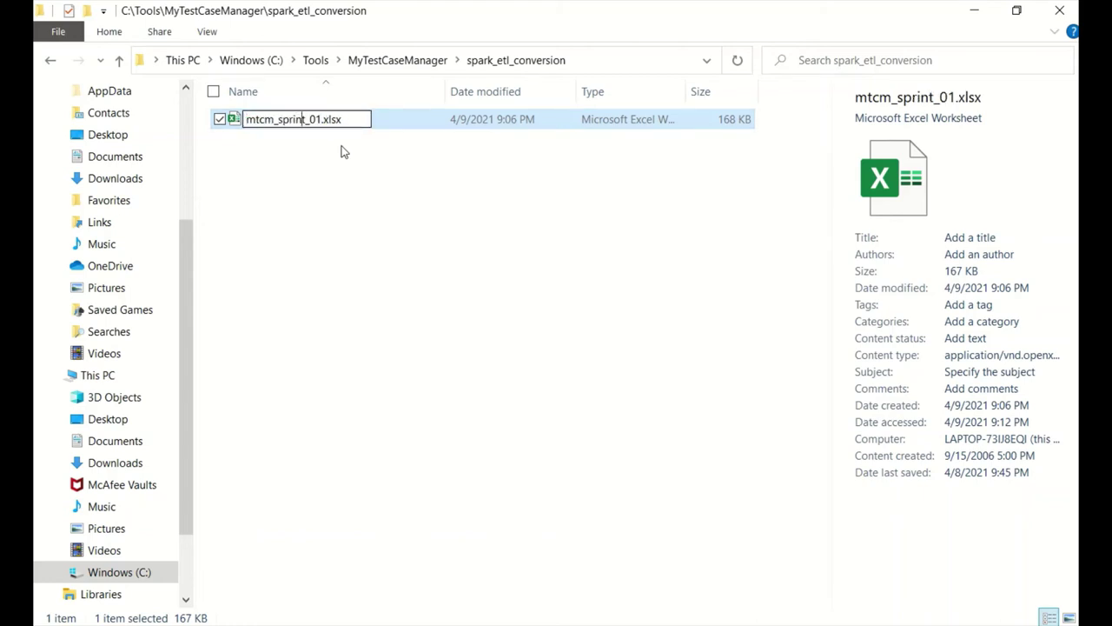
pyautogui.write('202')
pyautogui.press('BackSpace')
pyautogui.press('BackSpace')
pyautogui.press('BackSpace')
pyautogui.write('2021_')
pyautogui.press('Return')
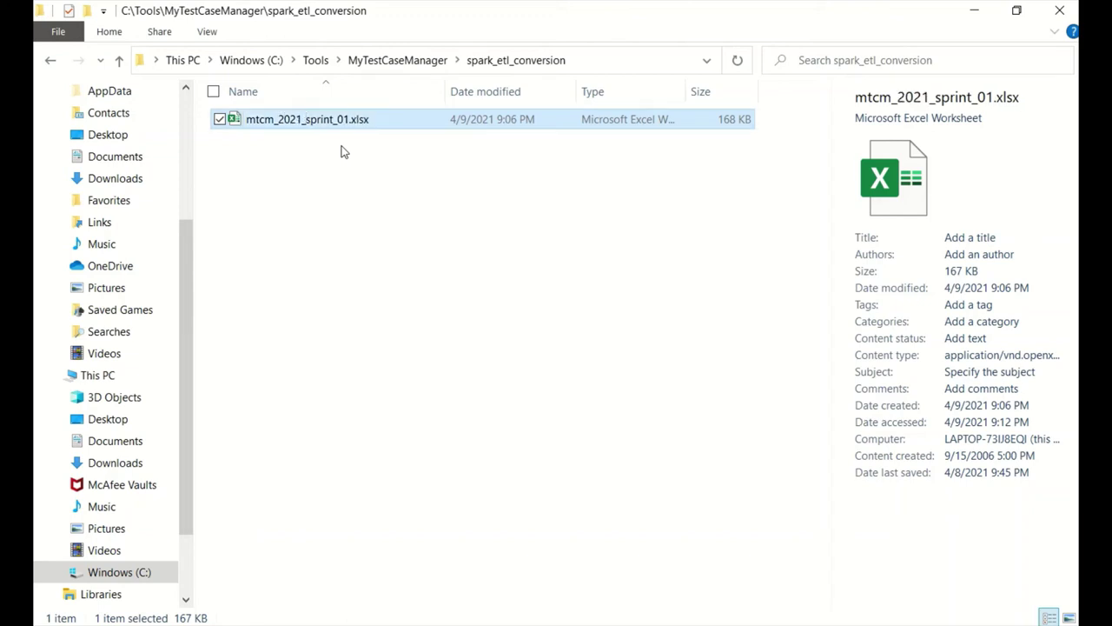
# Step: Duplicate mtcm_2021_sprint_01.xlsx in the same folder and rename the copy as mtcm_2021_sprint_02.xlsx
pyautogui.press('F2')
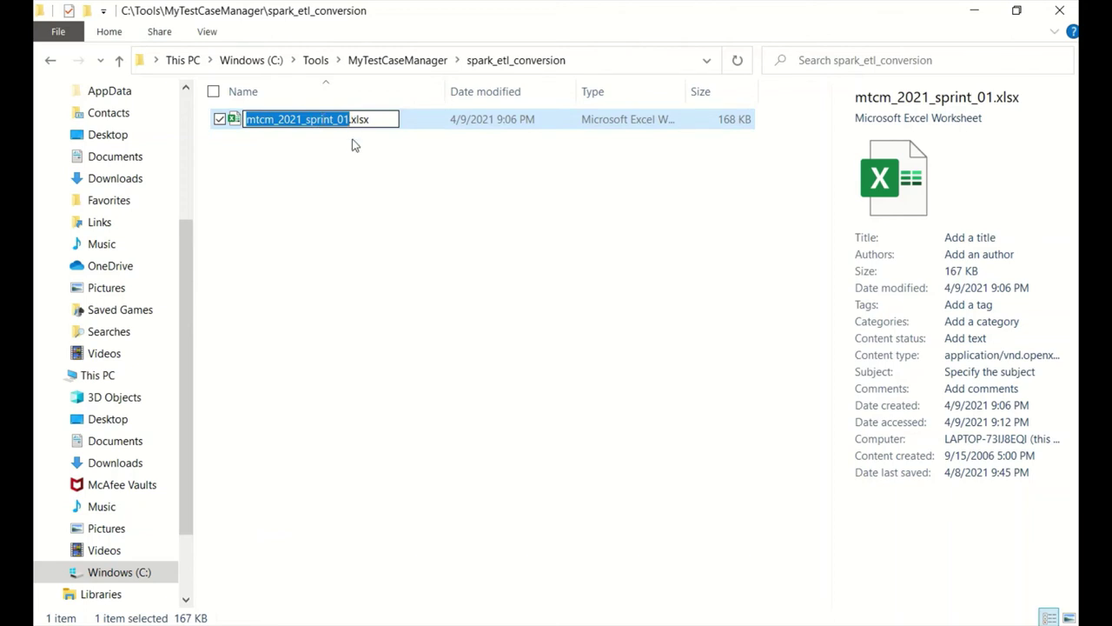
pyautogui.press('Return')
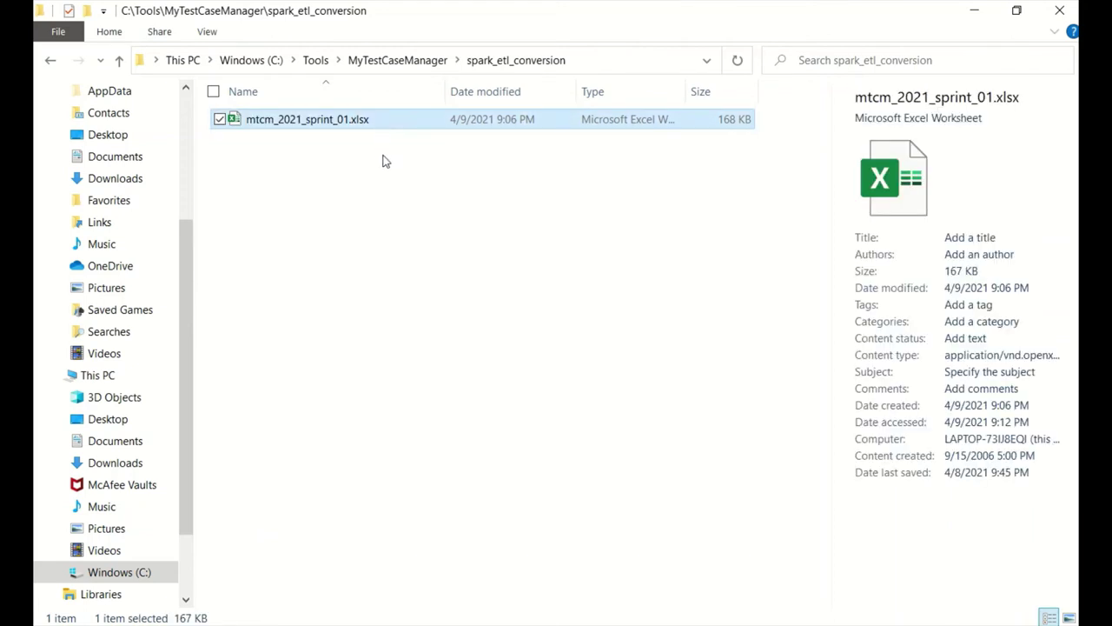
pyautogui.hotkey('ctrl', 'v')
pyautogui.click(355, 125)
pyautogui.press('F2')
pyautogui.click(347, 119)
pyautogui.write('2')
pyautogui.press('Delete')
pyautogui.press('Delete')
pyautogui.press('Delete')
pyautogui.press('Delete')
pyautogui.press('Delete')
pyautogui.press('Delete')
pyautogui.press('Delete')
pyautogui.press('Delete')
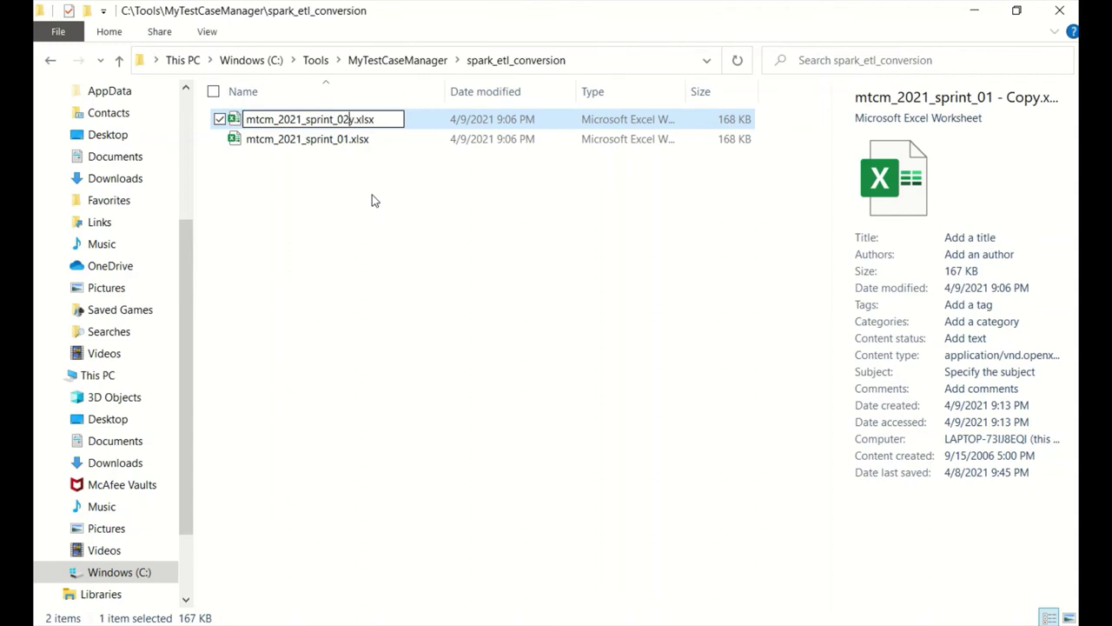
pyautogui.press('Return')
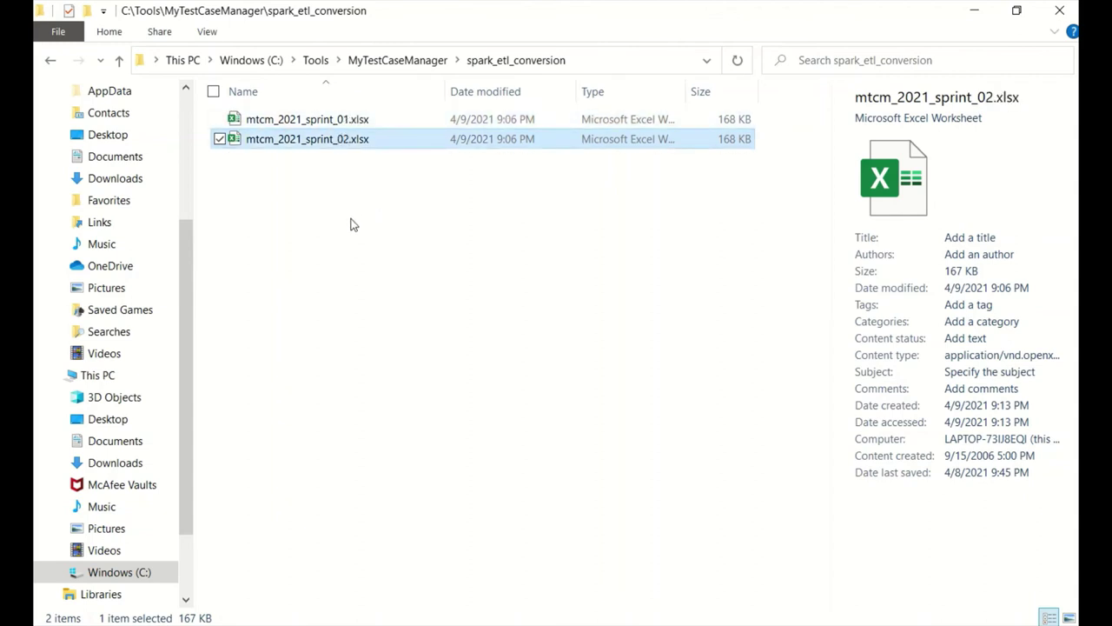
# Step: Open mtcm_2021_sprint_02.xlsx in Excel to view its Test Cases sheet, and close the workbook
pyautogui.doubleClick(311, 143)
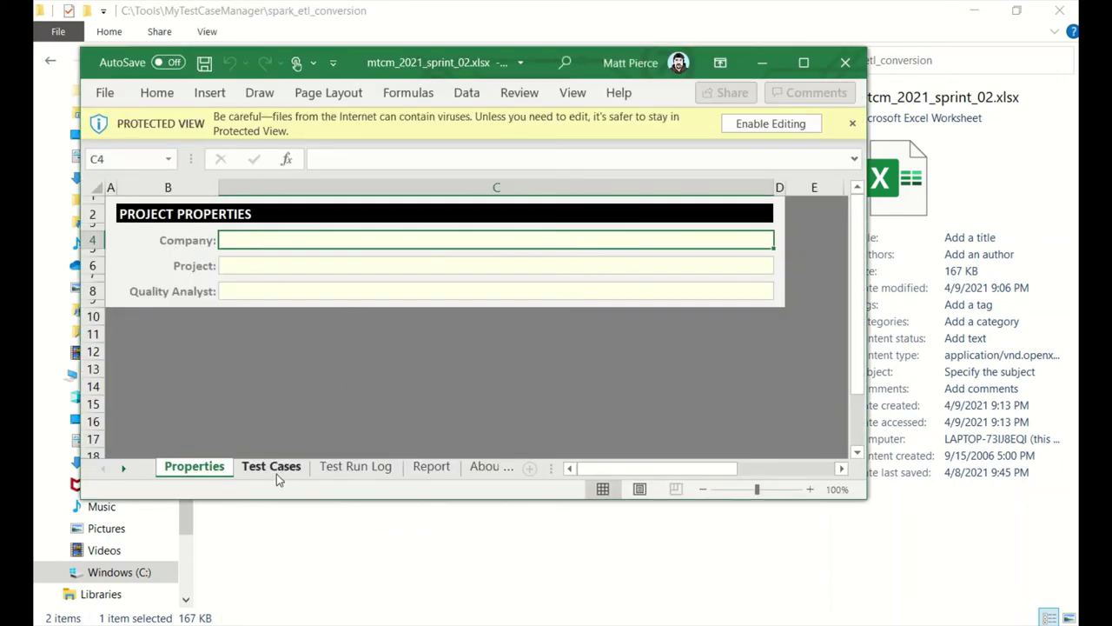
pyautogui.click(276, 471)
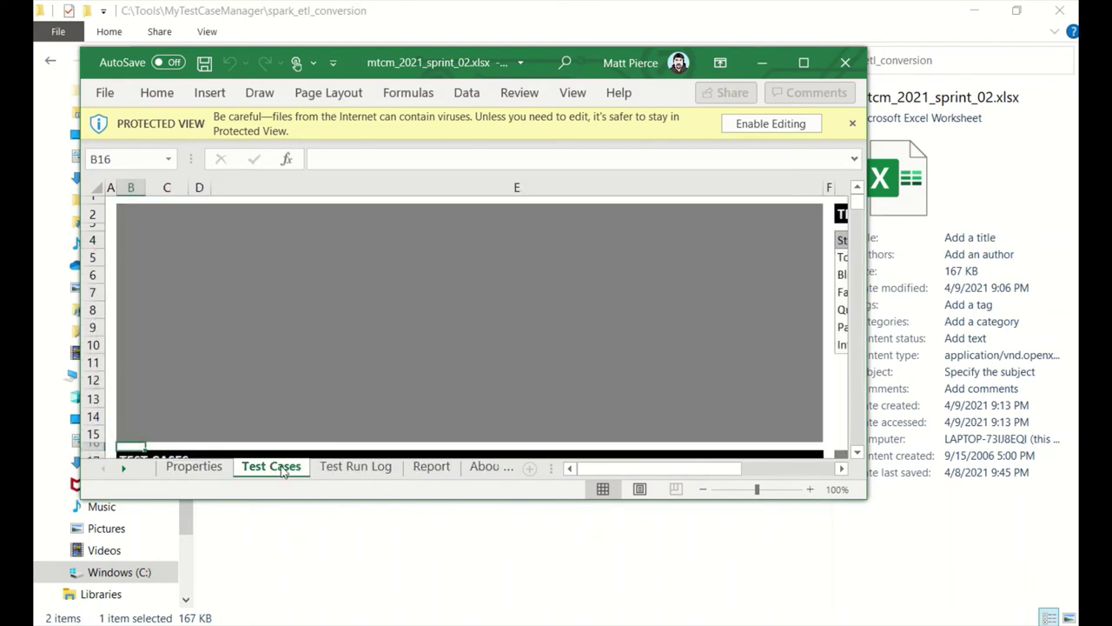
pyautogui.click(845, 62)
# Step: Return to the parent MyTestCaseManager folder
pyautogui.click(346, 219)
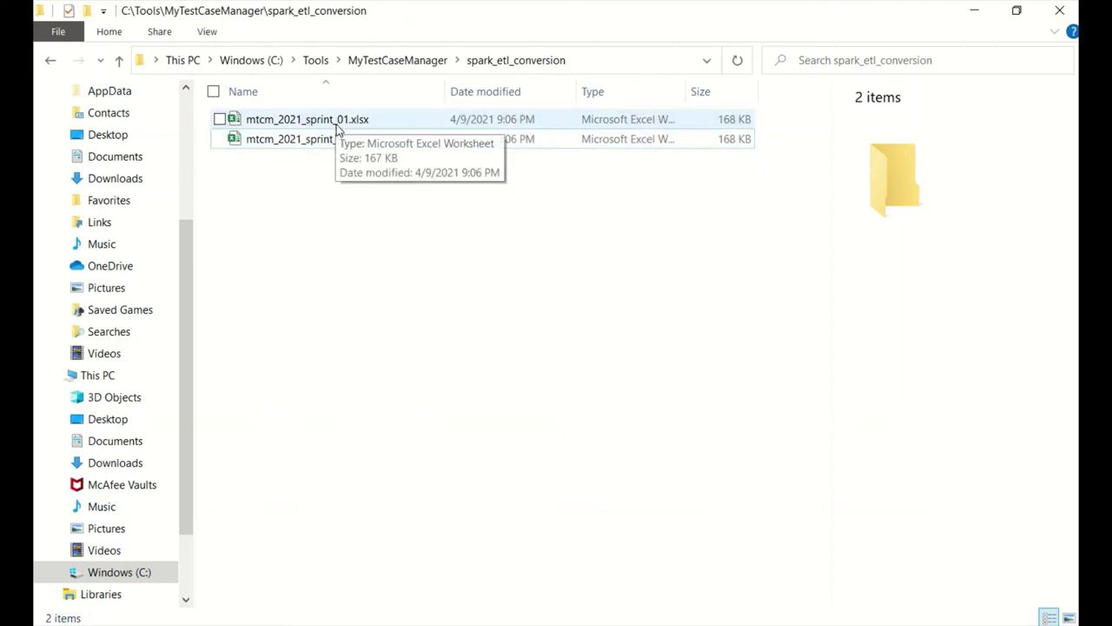
pyautogui.click(416, 68)
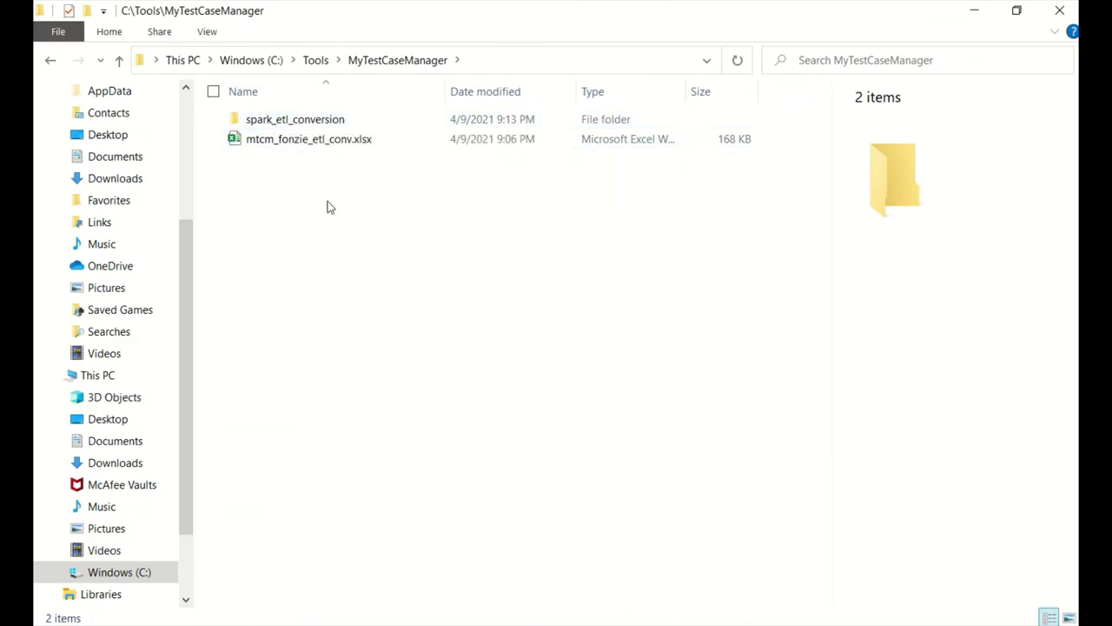
# Step: Open the spark_etl_conversion folder and delete mtcm_2021_sprint_02.xlsx
pyautogui.doubleClick(287, 120)
pyautogui.click(326, 143)
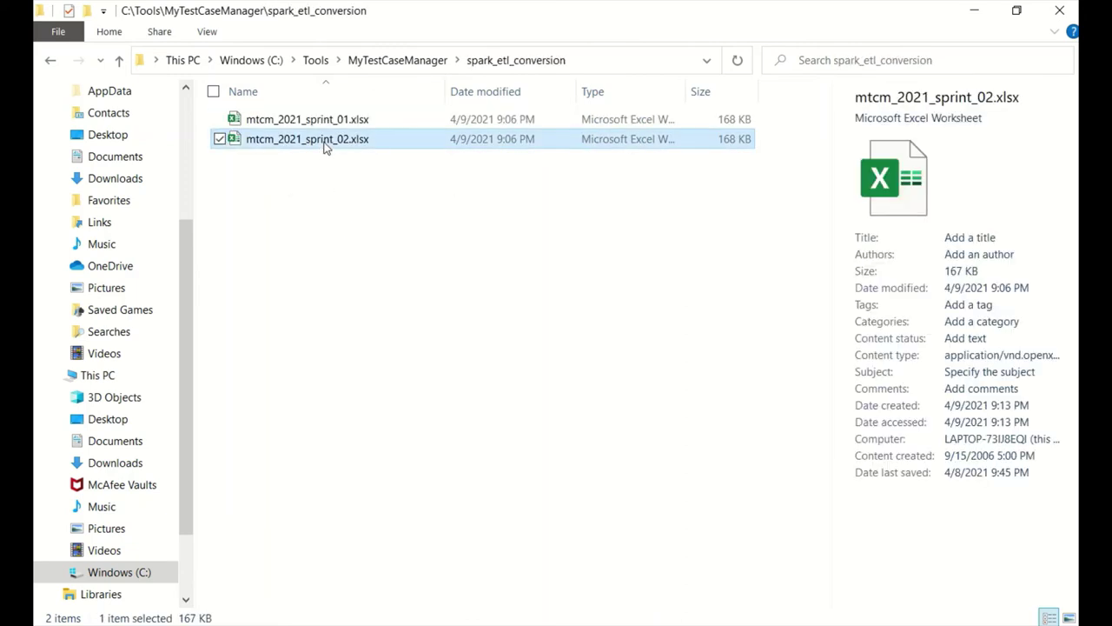
pyautogui.press('Delete')
pyautogui.press('Return')
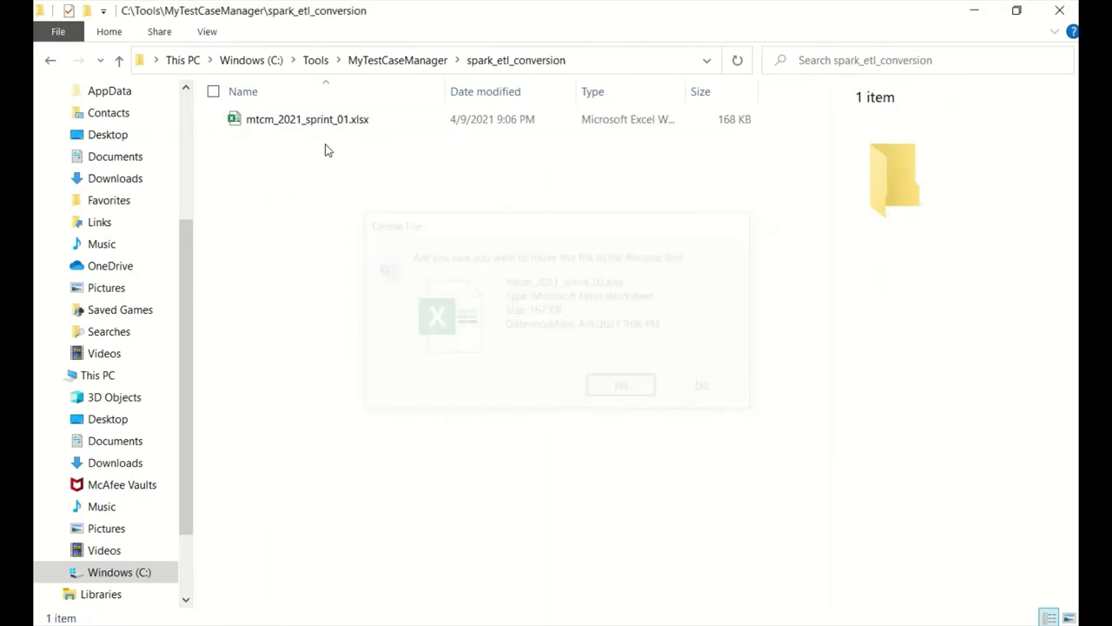
pyautogui.press('F2')
pyautogui.press('Right')
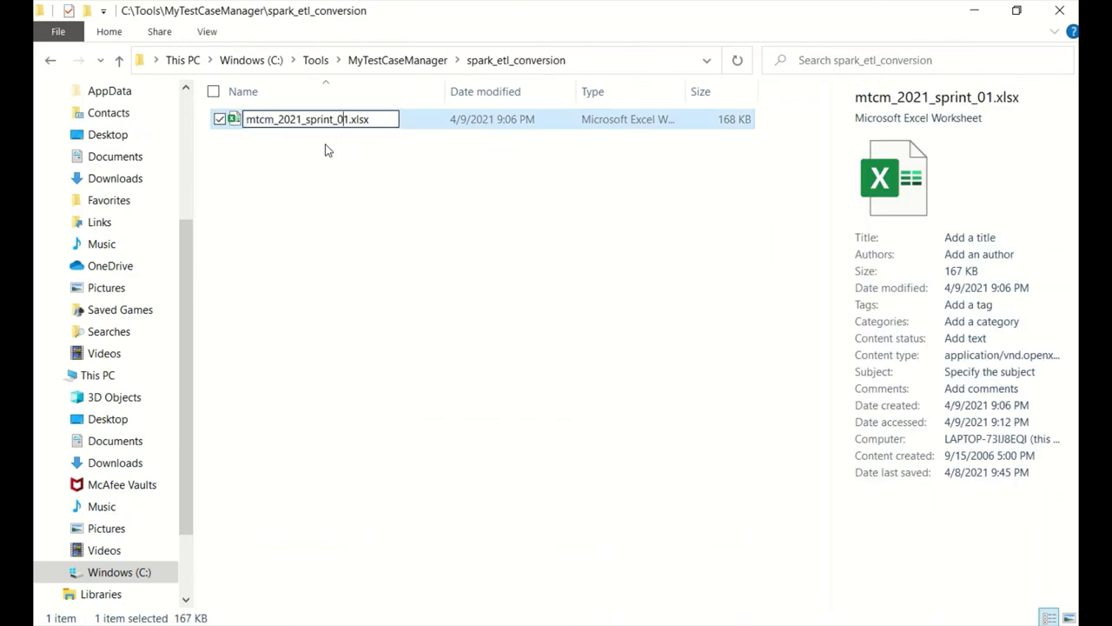
pyautogui.hotkey('shift', 'Left')
pyautogui.hotkey('shift', 'Left')
pyautogui.hotkey('shift', 'Left')
pyautogui.hotkey('shift', 'Left')
pyautogui.hotkey('shift', 'Left')
pyautogui.hotkey('shift', 'Left')
pyautogui.hotkey('shift', 'Left')
pyautogui.hotkey('shift', 'Left')
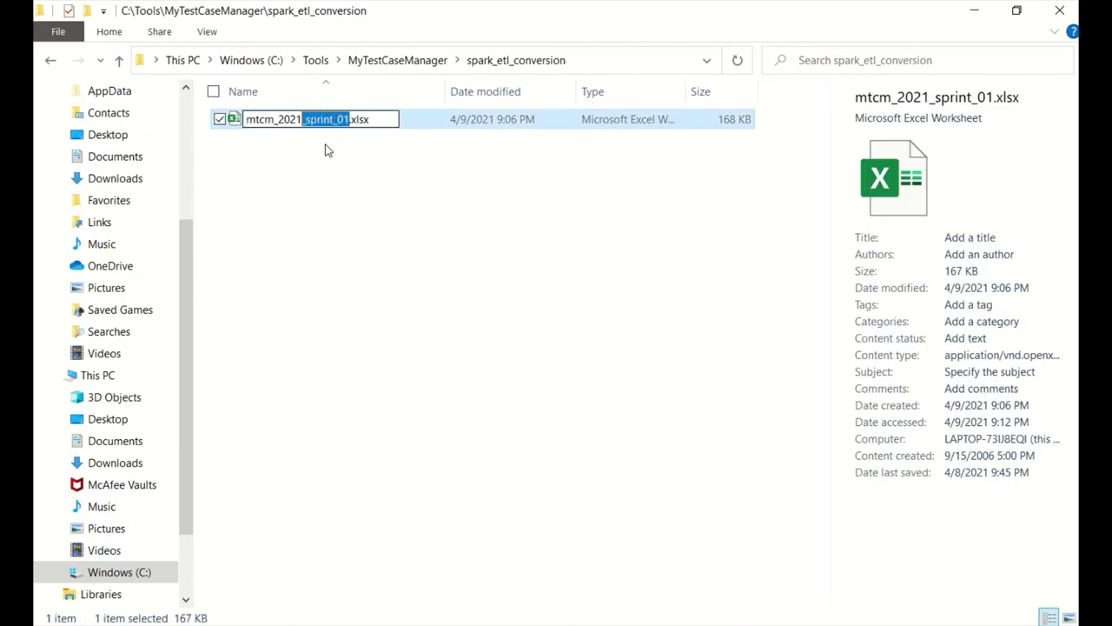
pyautogui.hotkey('shift', 'Left')
pyautogui.hotkey('shift', 'Left')
pyautogui.hotkey('shift', 'Left')
pyautogui.press('Escape')
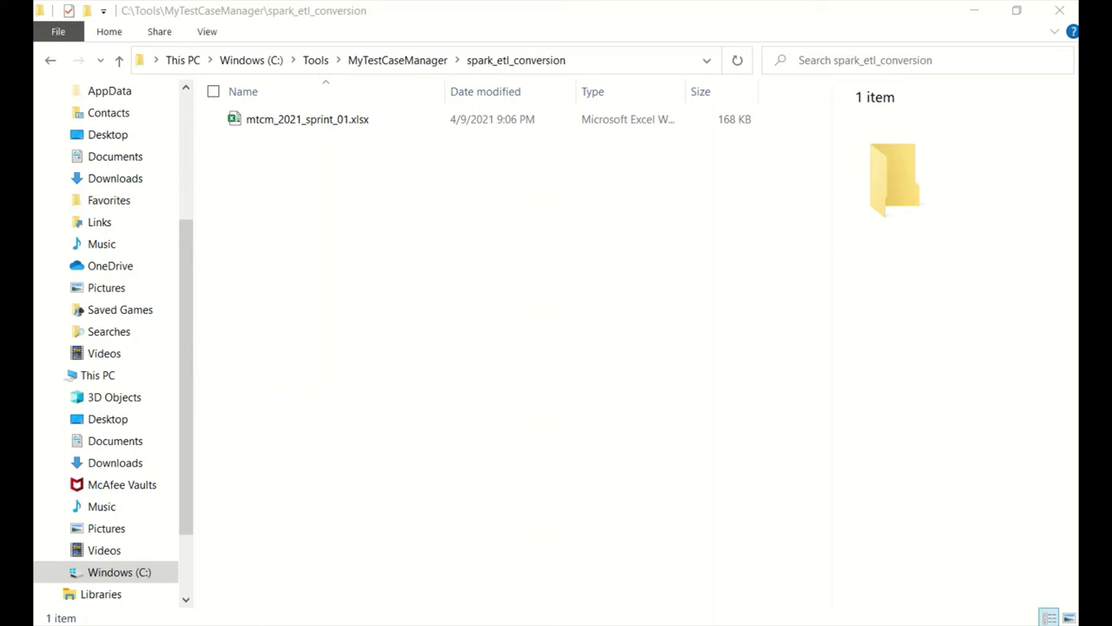
# Step: Open mtcm_2021_sprint_01.xlsx in Excel and examine the Company, Project and Quality Analyst fields on the Properties sheet
pyautogui.doubleClick(347, 123)
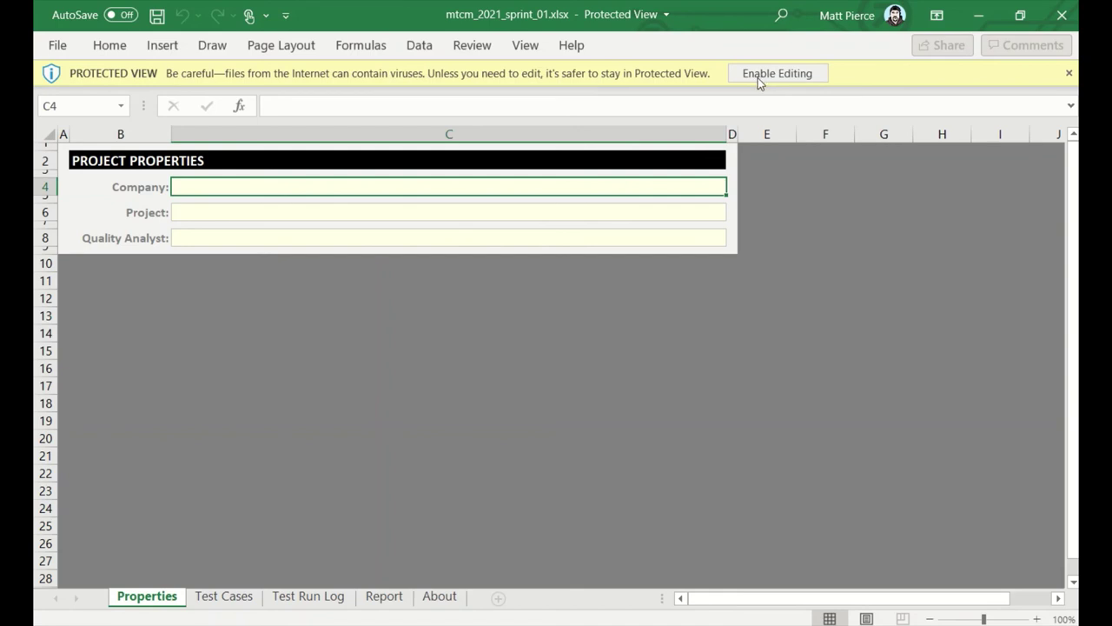
pyautogui.click(239, 214)
pyautogui.click(235, 239)
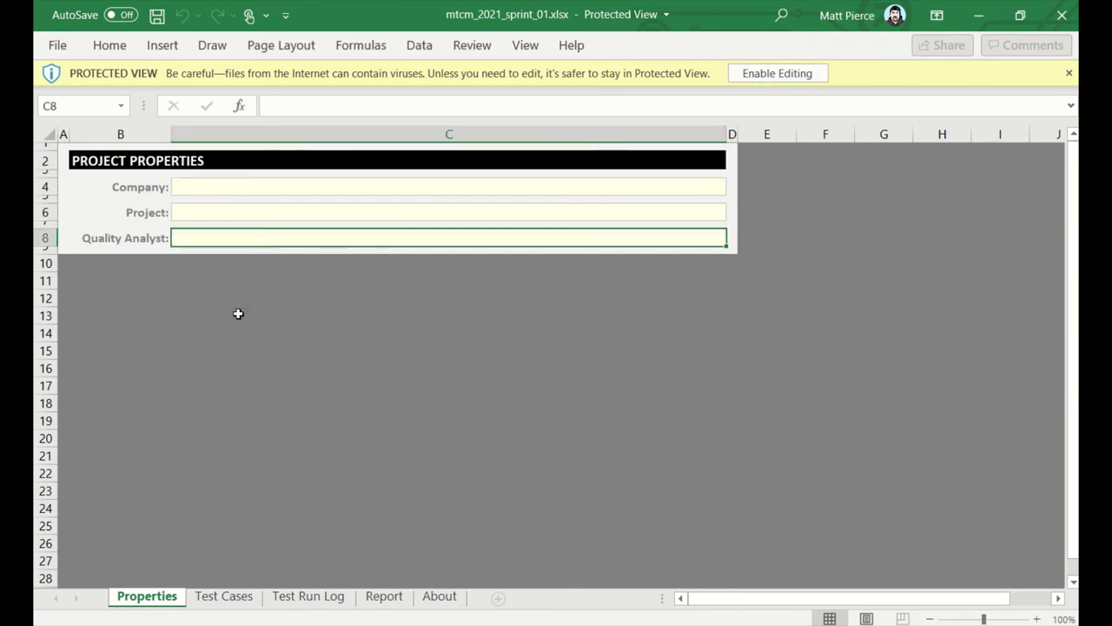
pyautogui.click(240, 348)
# Step: Look through the Test Cases, Test Run Log and Report sheets, and return to the Properties sheet
pyautogui.click(248, 602)
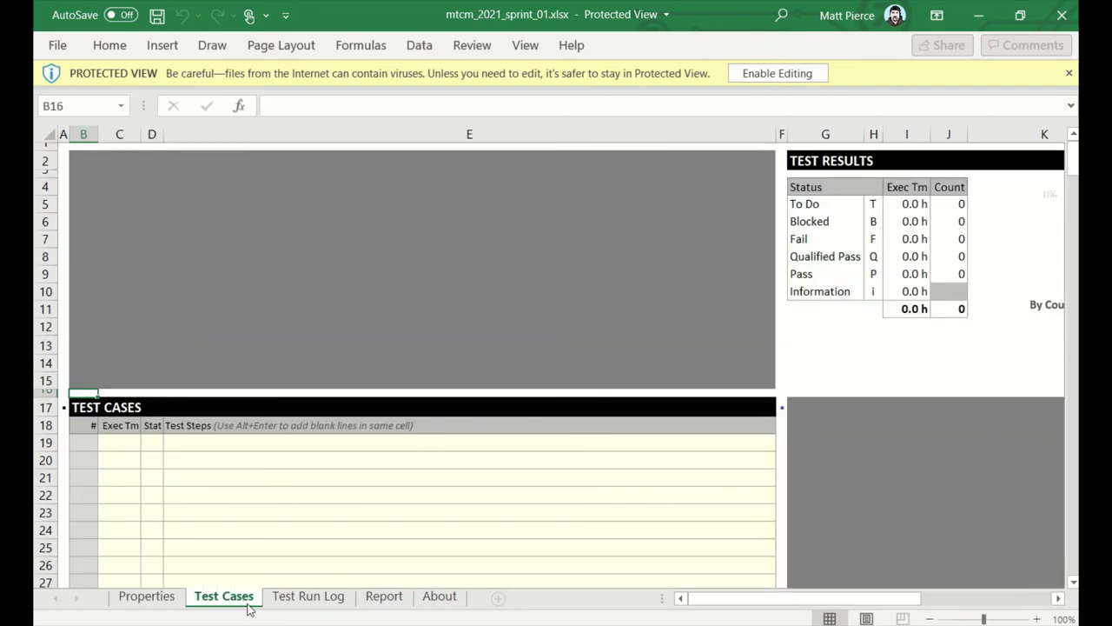
pyautogui.click(308, 596)
pyautogui.click(384, 596)
pyautogui.click(291, 436)
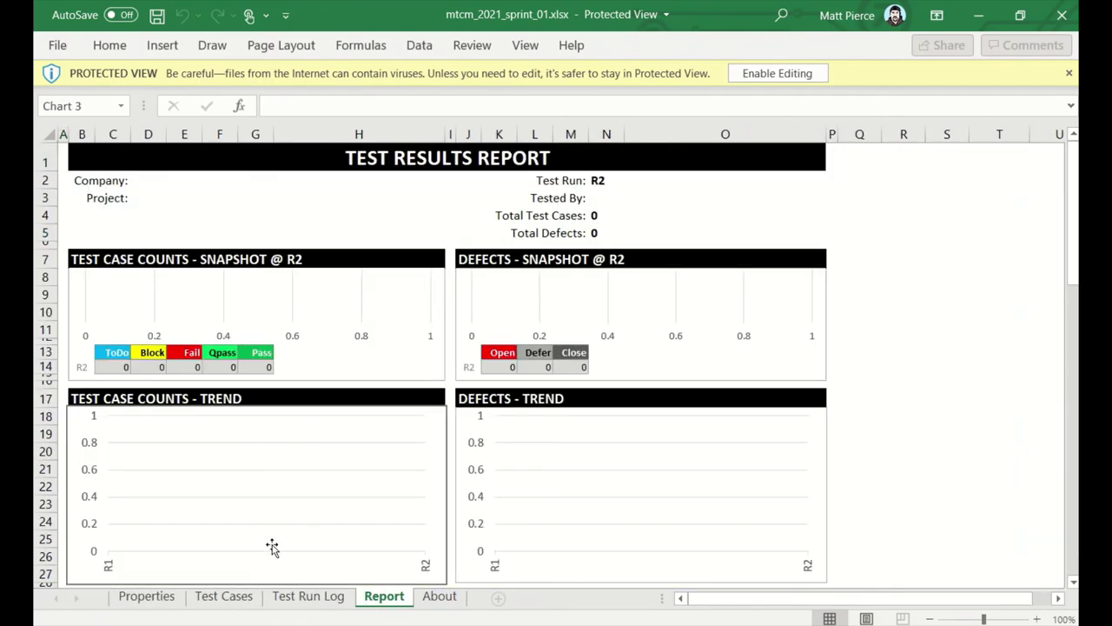
pyautogui.click(144, 598)
pyautogui.click(233, 597)
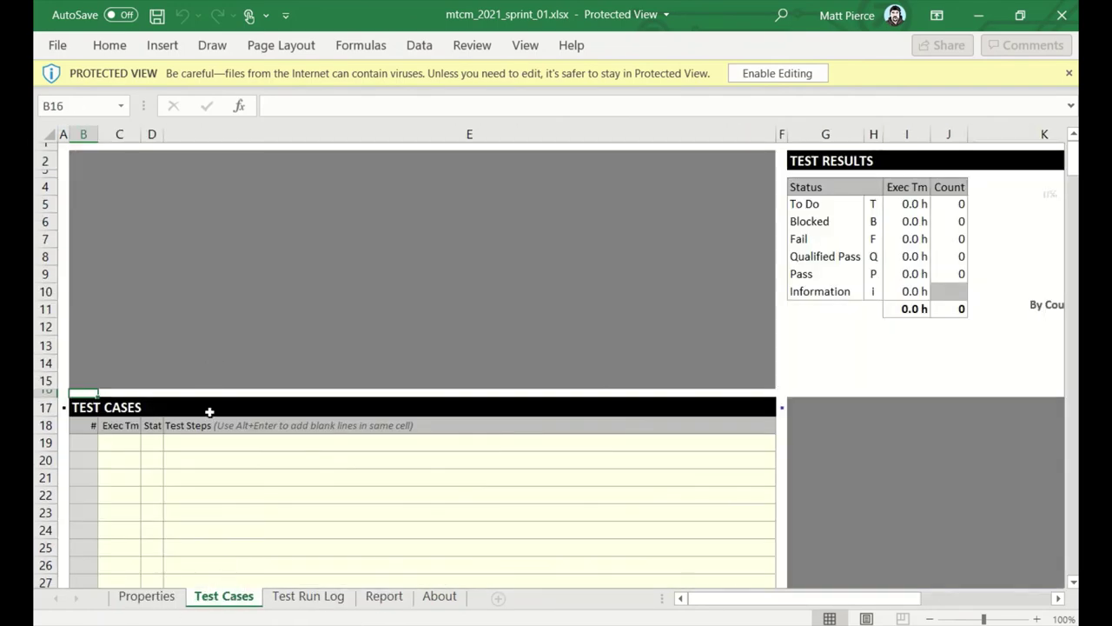
pyautogui.click(207, 458)
pyautogui.click(150, 596)
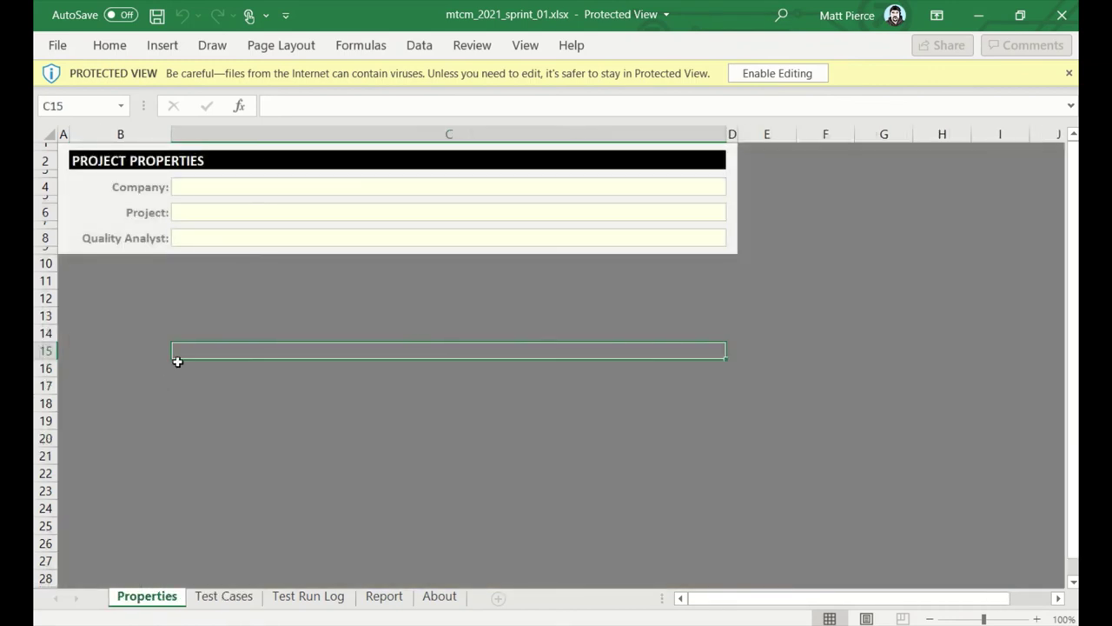
# Step: Enter the placeholders asfsdfds as company, asdfsd as project and asdfasdfae as quality analyst in the editable workbook, and save it on closing
pyautogui.click(197, 193)
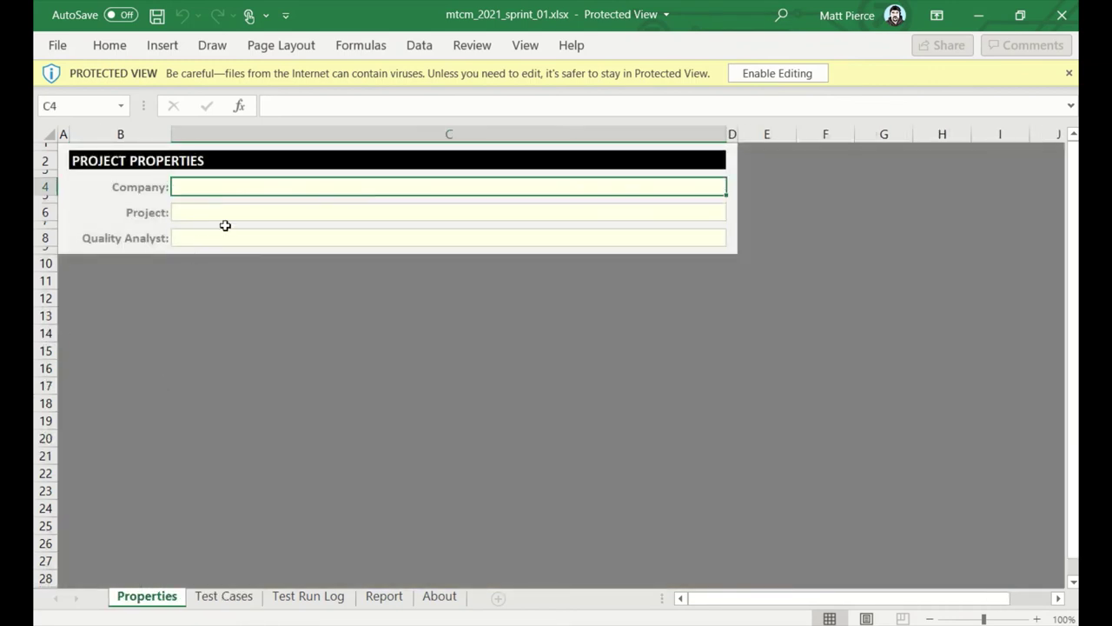
pyautogui.click(749, 78)
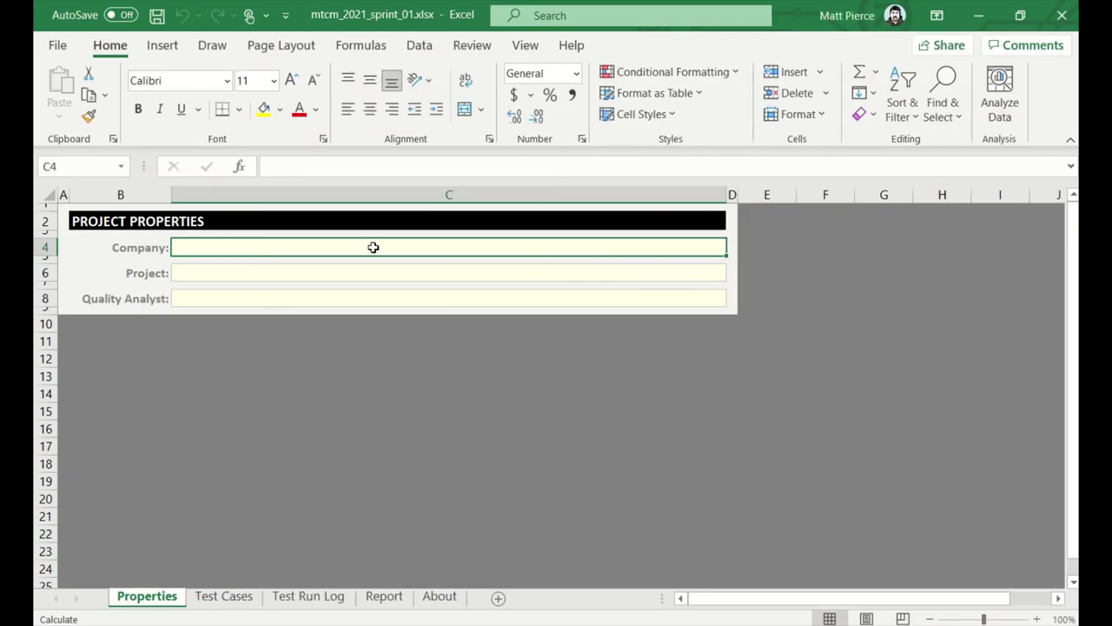
pyautogui.write('asfsdfds')
pyautogui.click(307, 278)
pyautogui.write('asdfsd')
pyautogui.click(310, 295)
pyautogui.write('asdfasdfa')
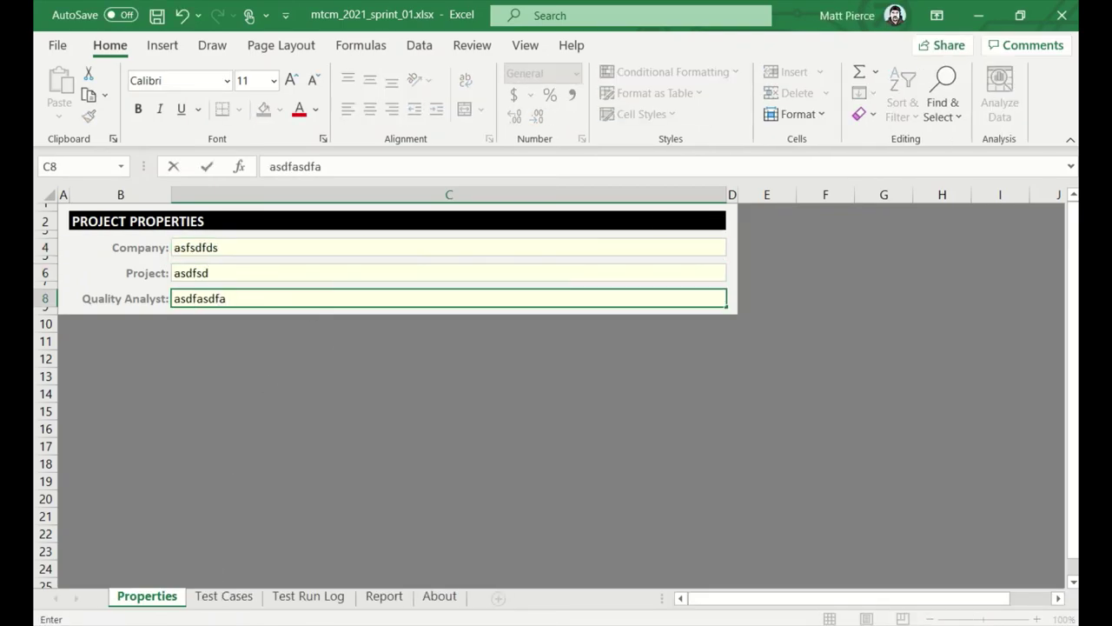
pyautogui.write('e')
pyautogui.click(449, 272)
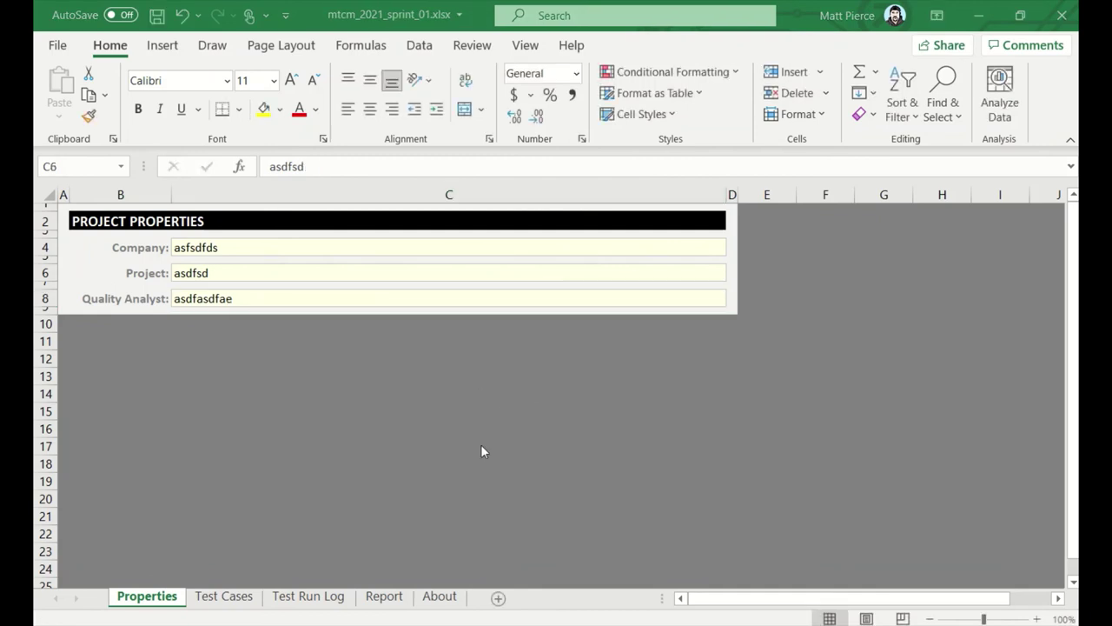
pyautogui.click(1061, 19)
pyautogui.click(502, 344)
# Step: Reopen mtcm_2021_sprint_01.xlsx to check its saved project properties, and close the workbook
pyautogui.doubleClick(325, 123)
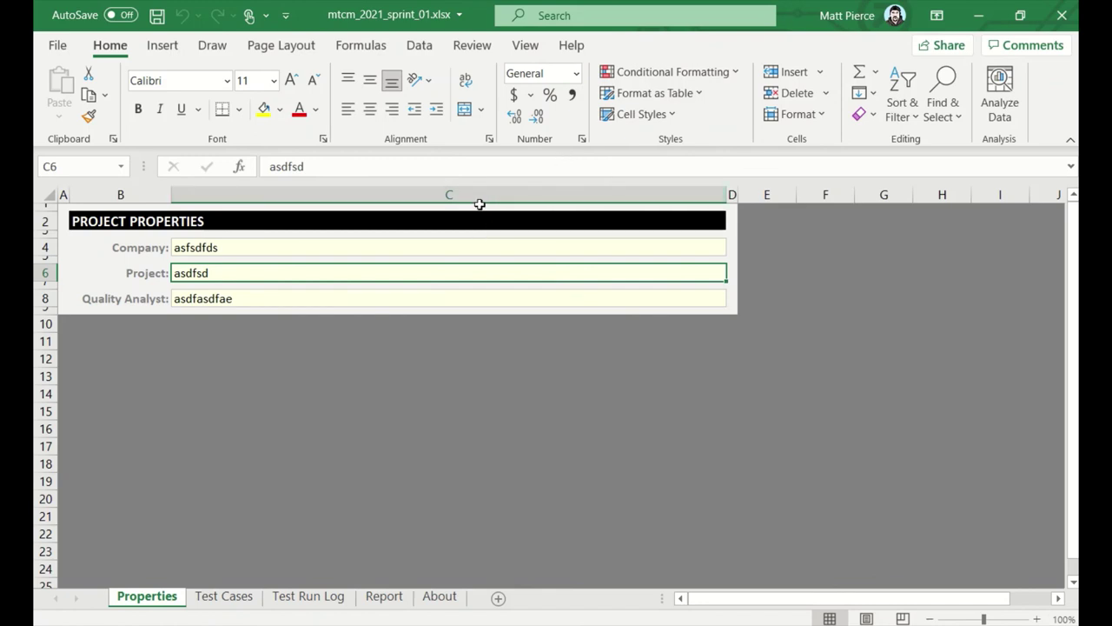
pyautogui.click(1062, 14)
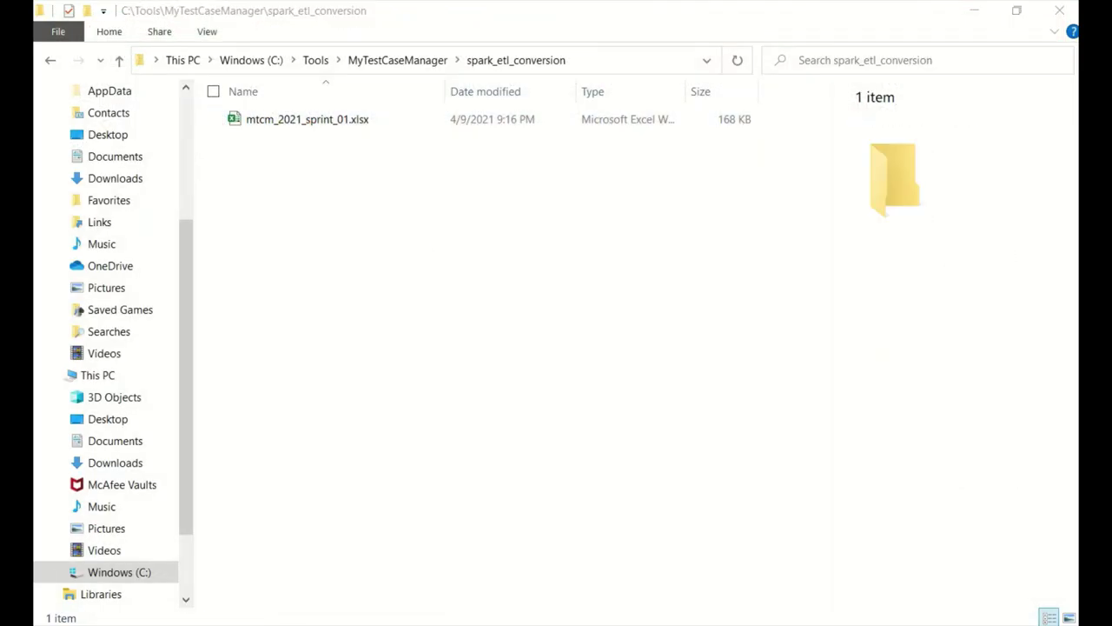
pyautogui.click(306, 122)
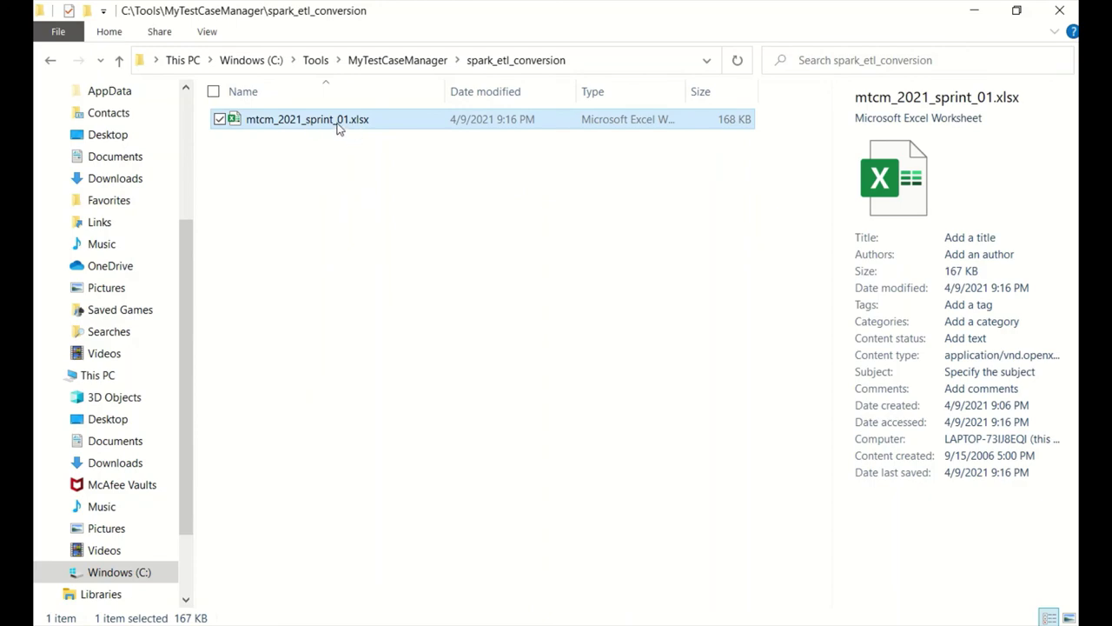
pyautogui.doubleClick(339, 123)
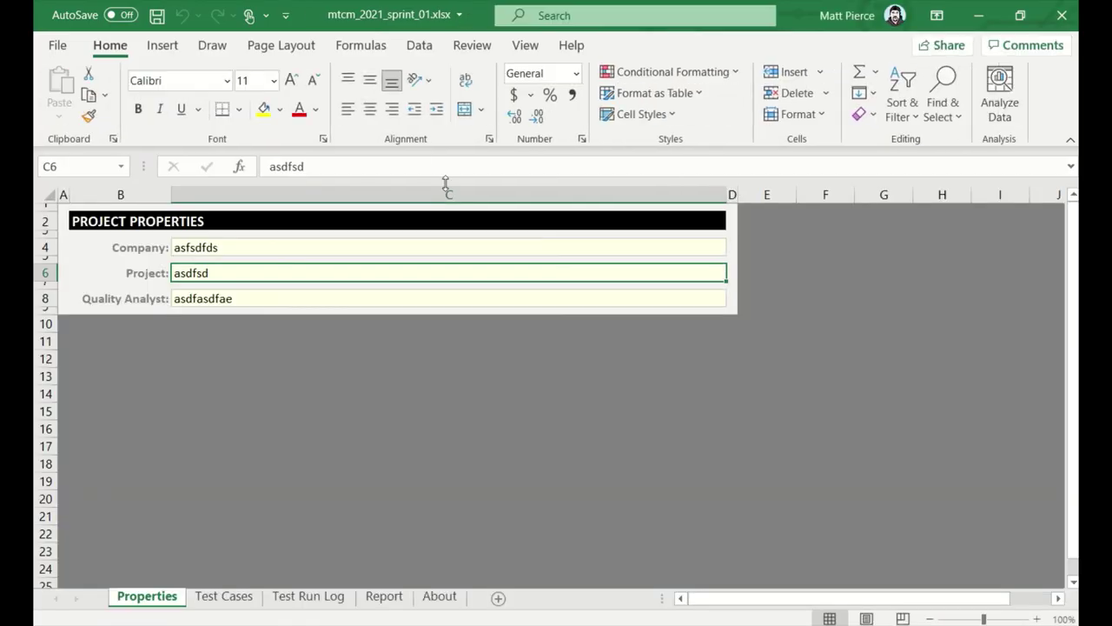
pyautogui.click(1062, 15)
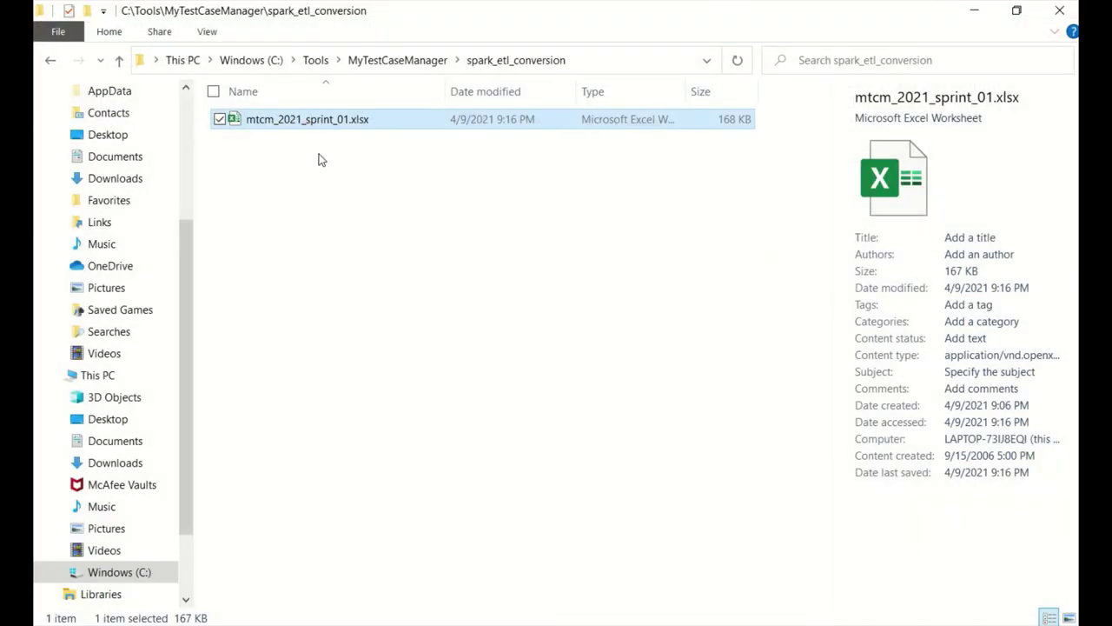
# Step: Duplicate mtcm_2021_sprint_01.xlsx in the same folder, and briefly open the copy in Excel to check its project properties
pyautogui.hotkey('ctrl', 'c')
pyautogui.hotkey('ctrl', 'v')
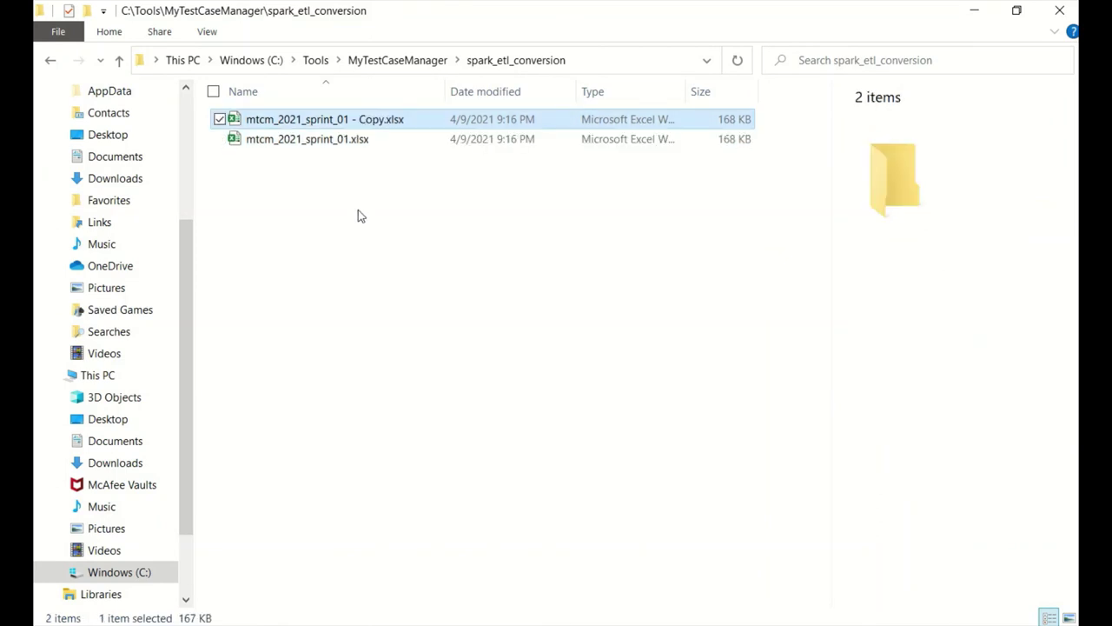
pyautogui.doubleClick(353, 127)
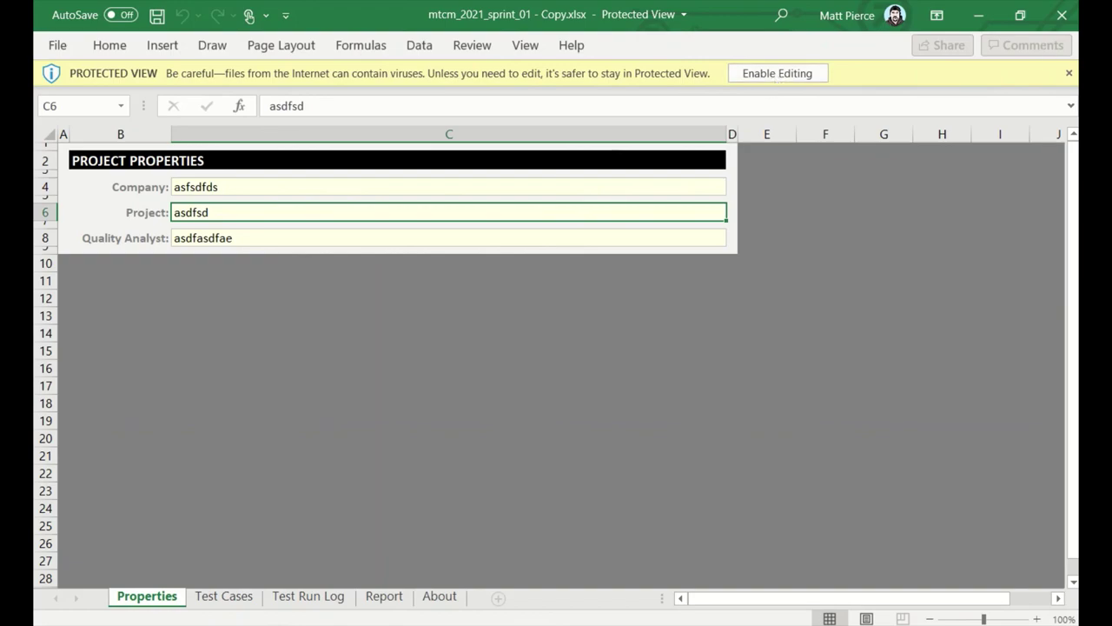
pyautogui.click(1061, 14)
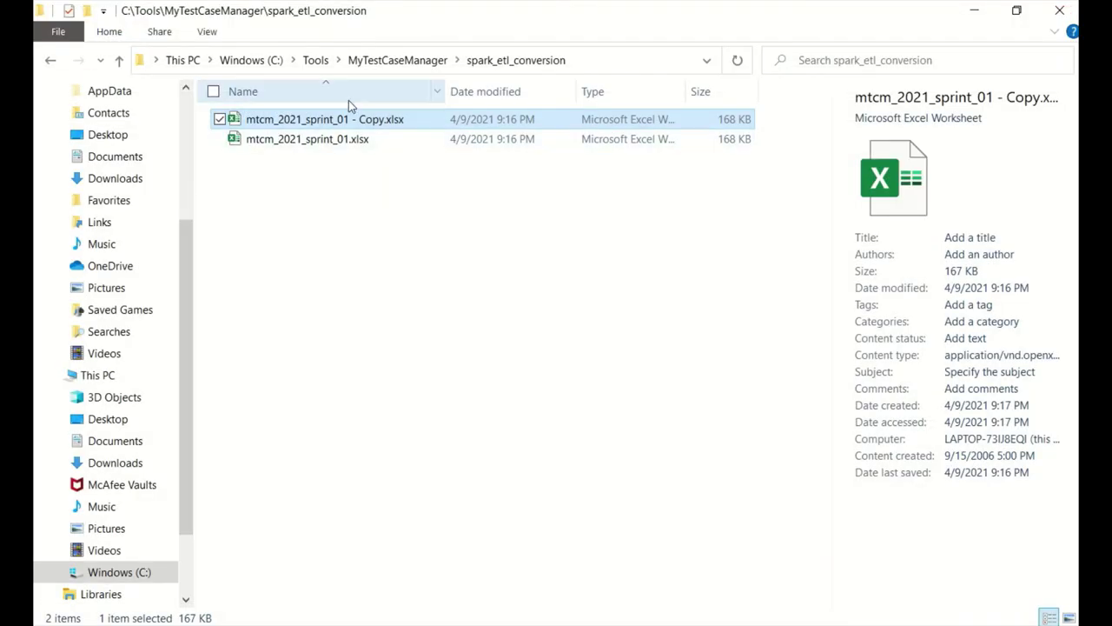